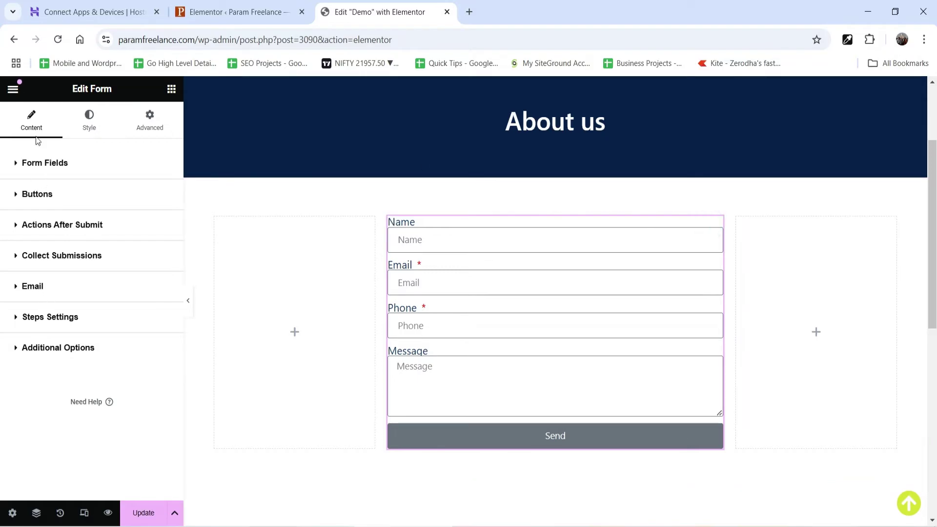
# Step: Review the form's field list and button settings, and open its Actions After Submit settings
pyautogui.click(34, 163)
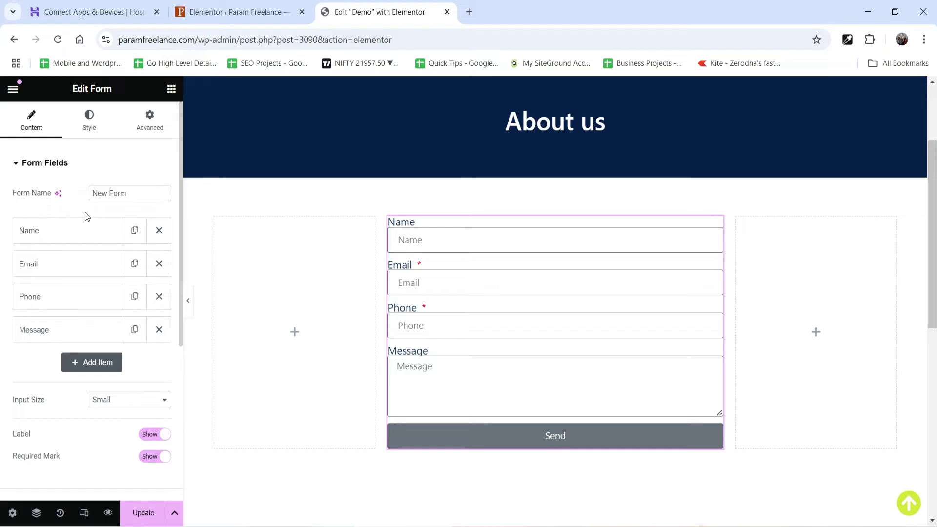
pyautogui.scroll(-3, 54, 321)
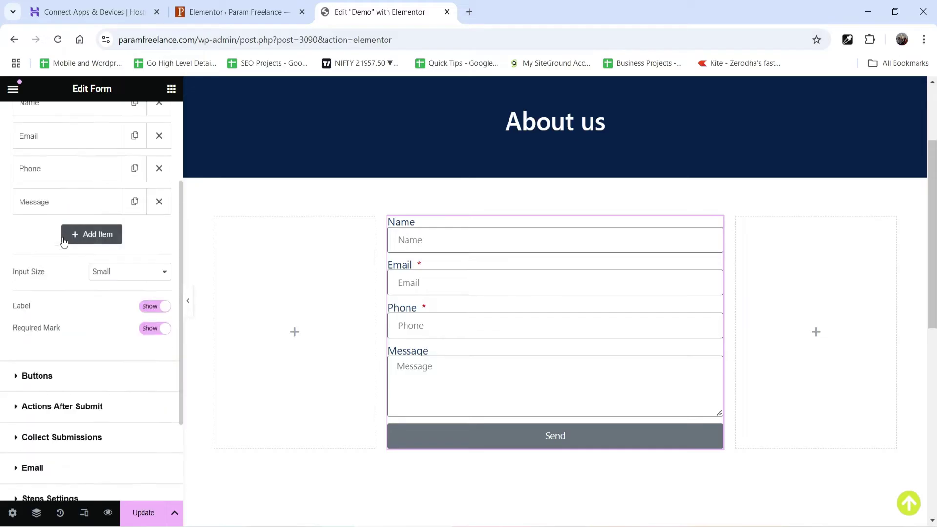
pyautogui.click(55, 367)
pyautogui.scroll(-4, 83, 230)
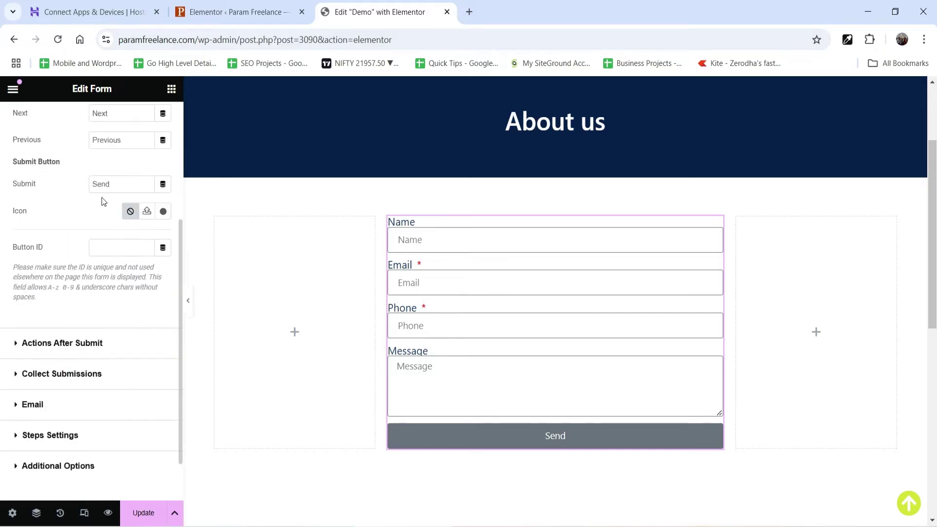
pyautogui.click(81, 345)
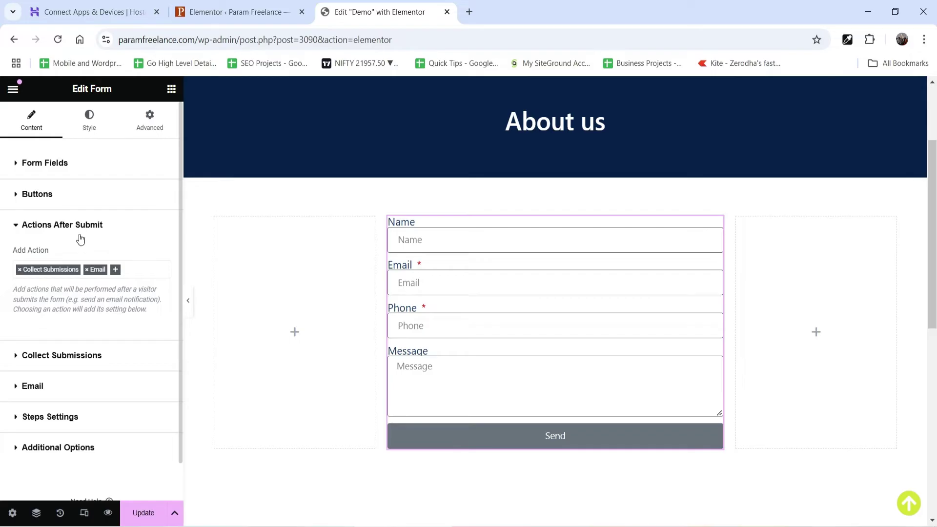
# Step: Remove Collect Submissions from the form's after-submit actions and add it back
pyautogui.click(19, 270)
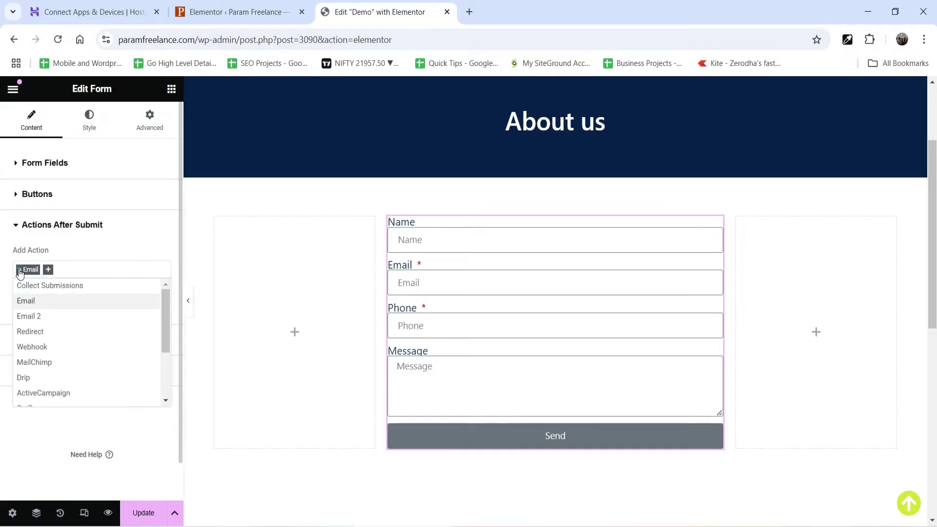
pyautogui.click(100, 268)
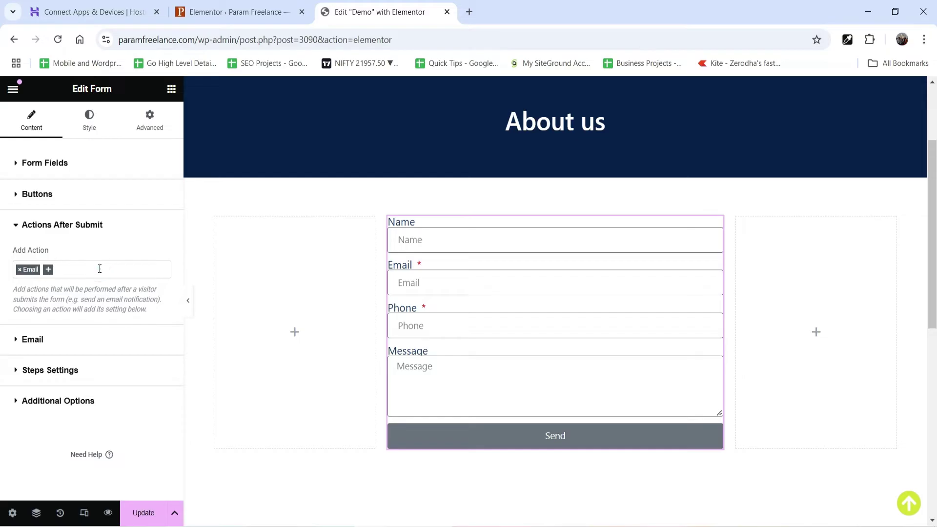
pyautogui.click(100, 269)
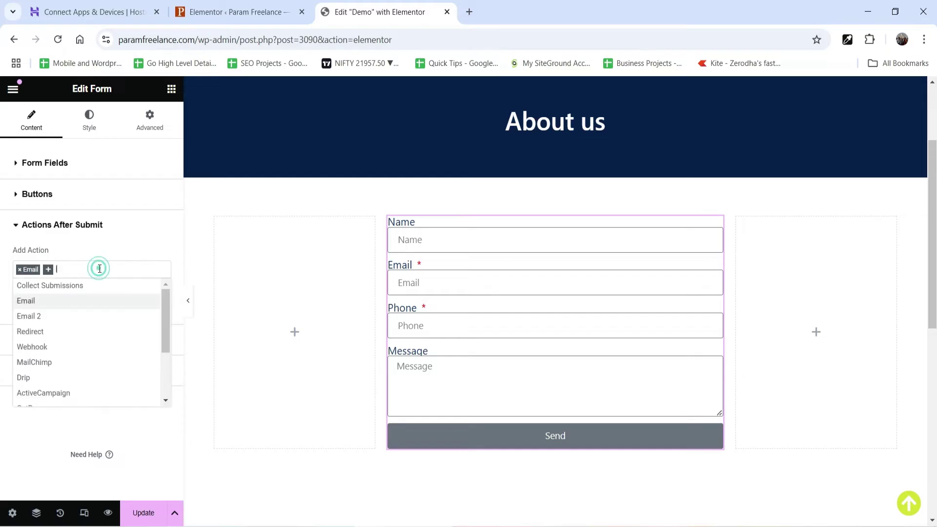
pyautogui.click(80, 285)
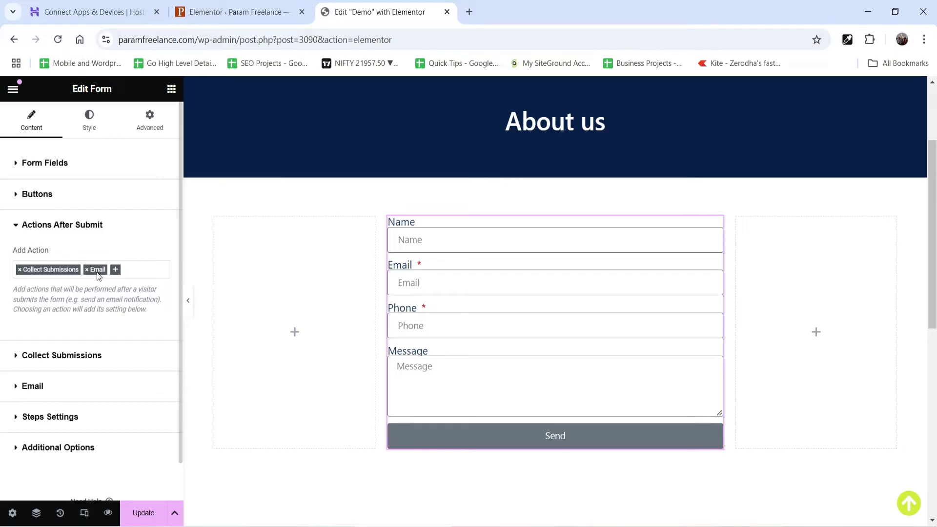
# Step: Add Email 2 to the form's after-submit actions
pyautogui.click(96, 271)
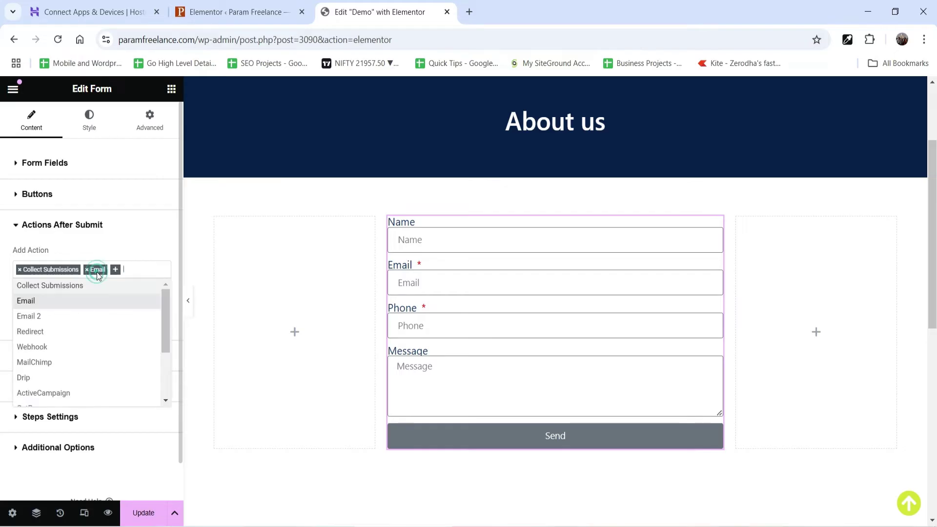
pyautogui.click(48, 318)
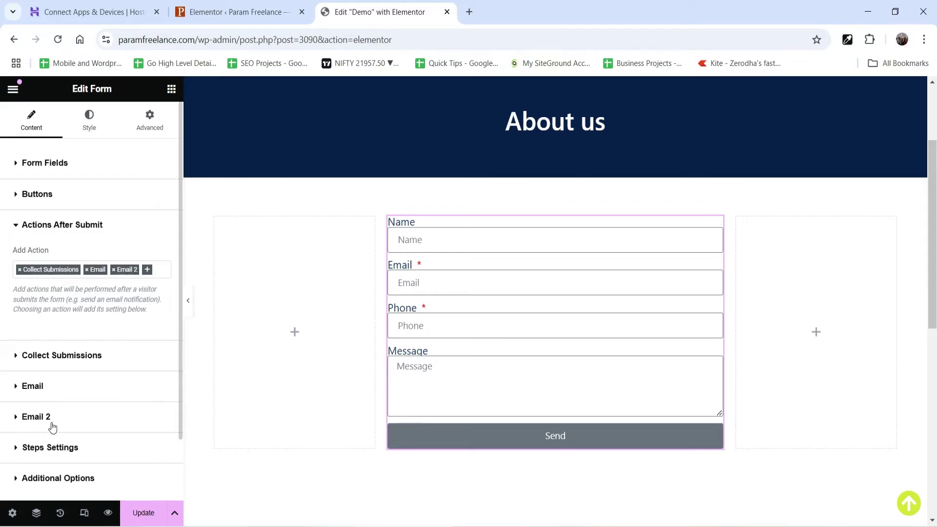
# Step: Review the metadata options in the form's Collect Submissions settings
pyautogui.click(79, 356)
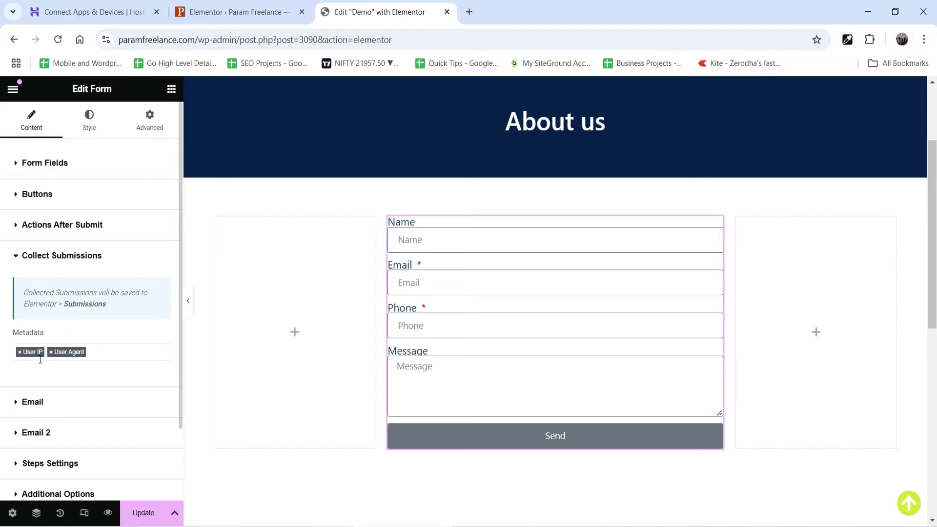
pyautogui.click(108, 351)
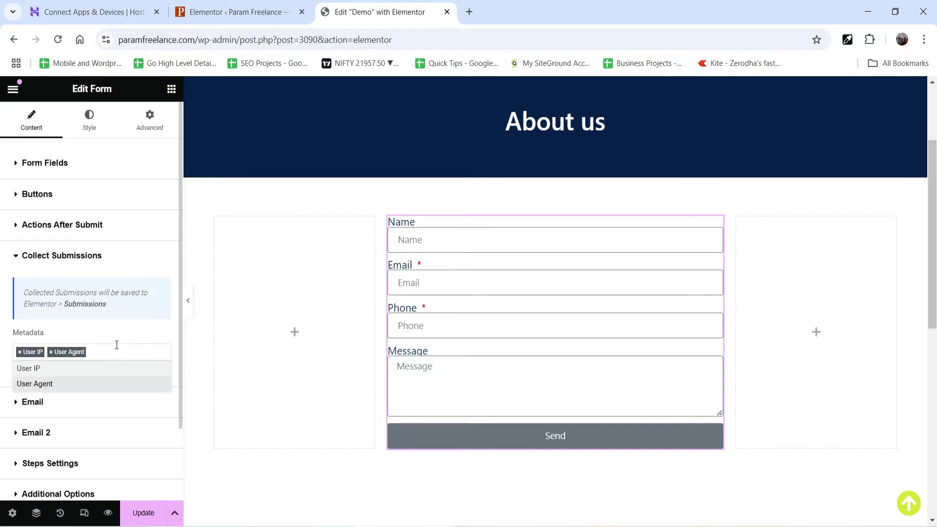
pyautogui.click(118, 333)
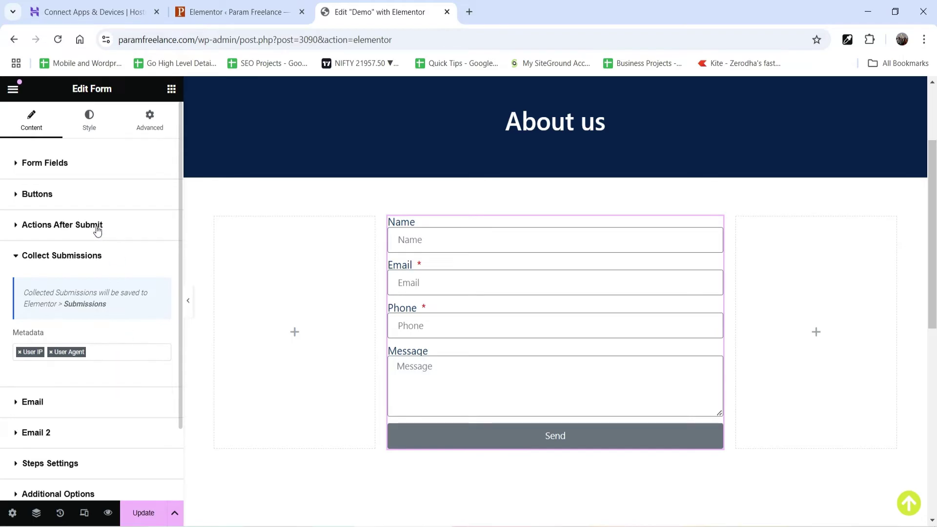
pyautogui.click(70, 256)
# Step: Review the recipient, subject and message shortcode in the form's first Email action
pyautogui.click(65, 289)
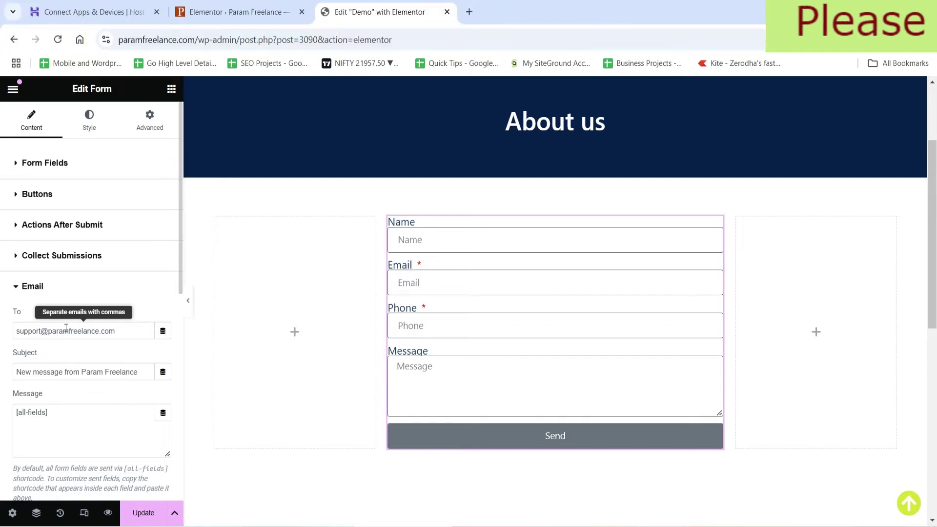
pyautogui.scroll(-3, 63, 311)
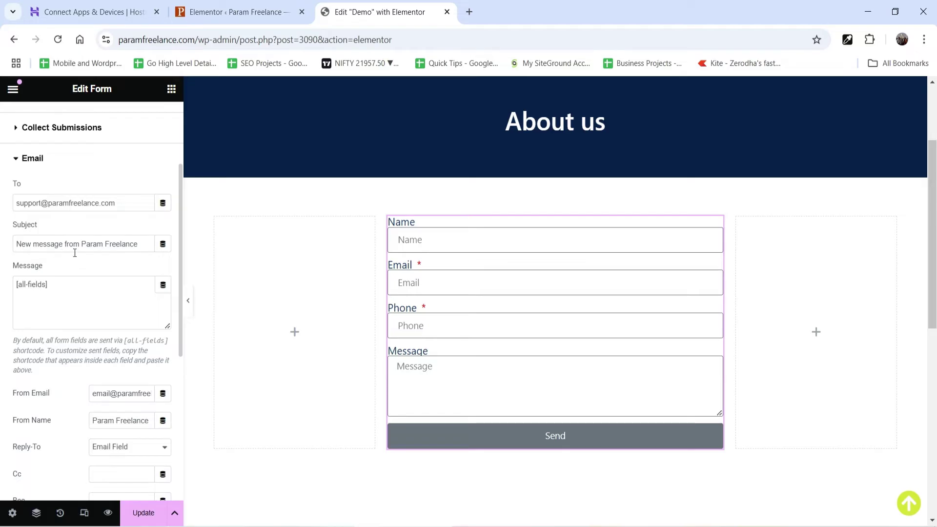
pyautogui.click(16, 285)
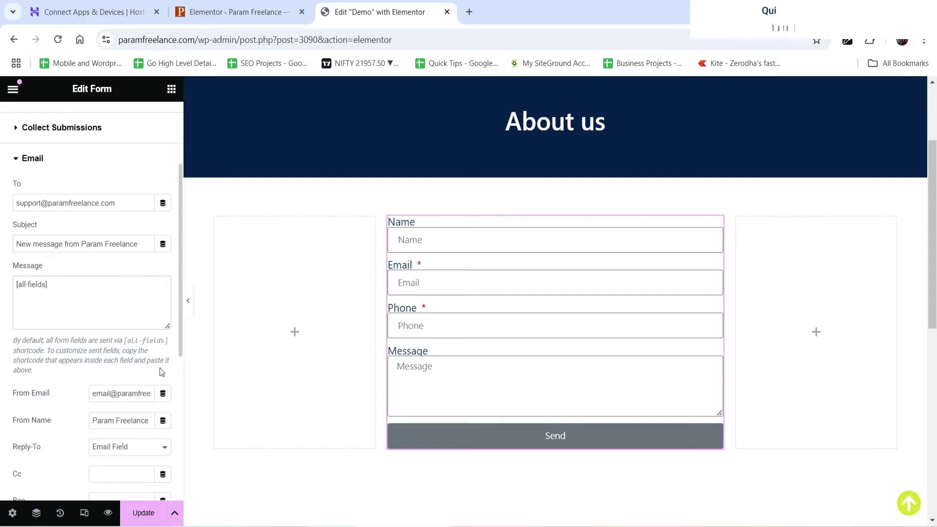
pyautogui.scroll(-1, 160, 367)
pyautogui.tripleClick(57, 221)
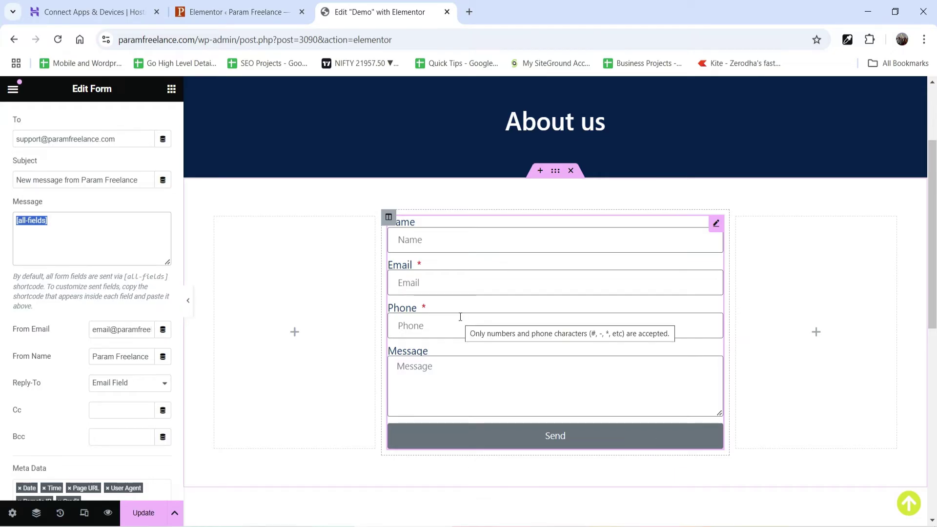
pyautogui.click(72, 220)
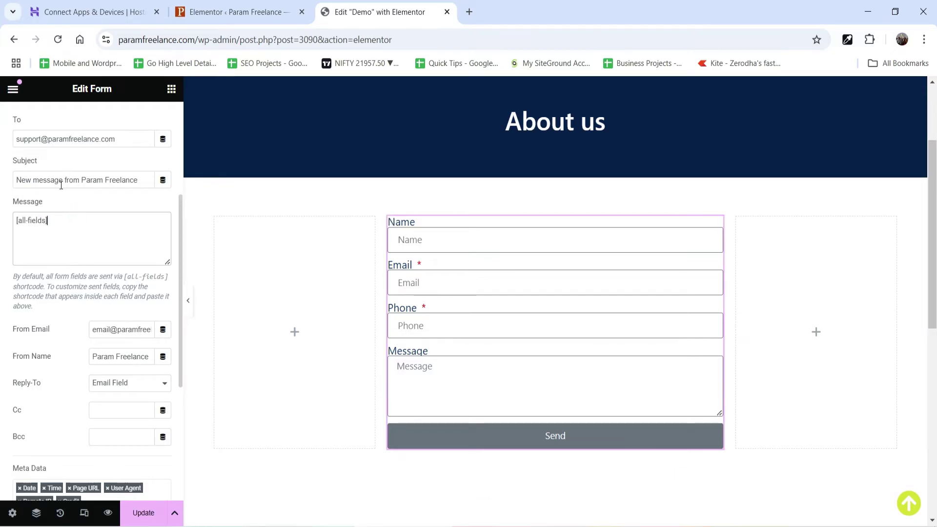
pyautogui.tripleClick(55, 220)
pyautogui.click(97, 230)
pyautogui.scroll(-3, 97, 230)
pyautogui.scroll(2, 23, 268)
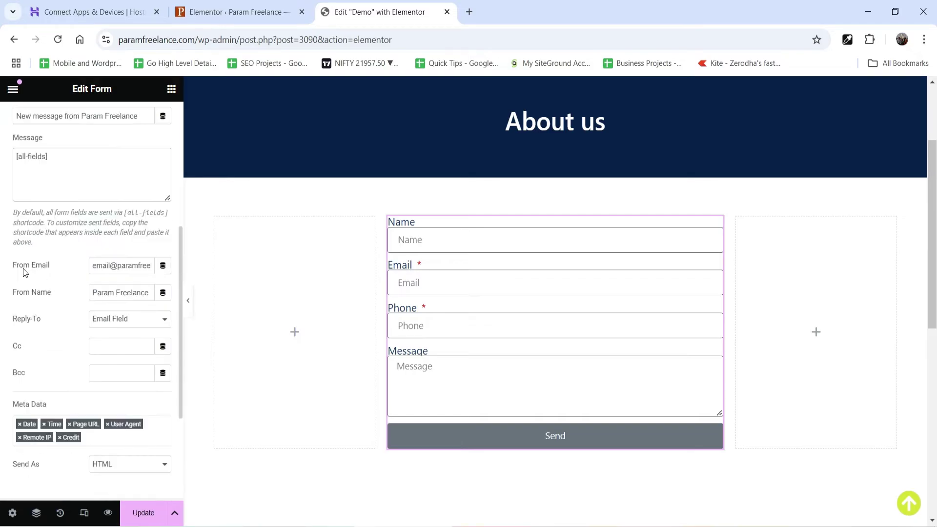
# Step: Check the first email's From Email address and set its Reply-To to Email Field
pyautogui.doubleClick(127, 265)
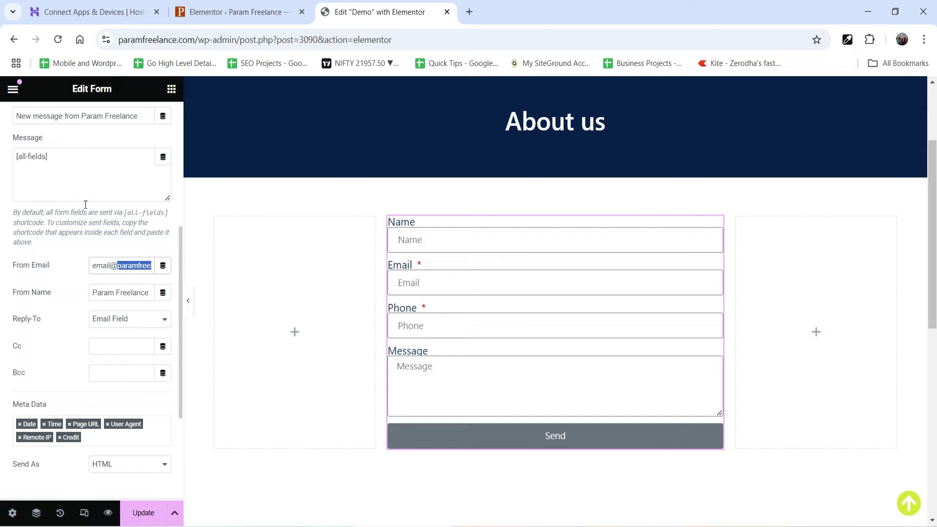
pyautogui.click(108, 266)
pyautogui.click(140, 326)
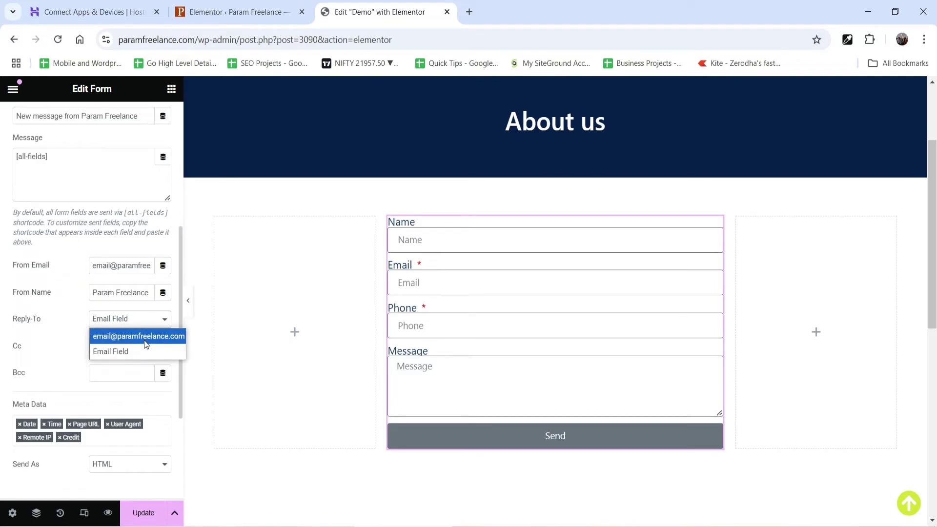
pyautogui.click(108, 267)
pyautogui.tripleClick(108, 267)
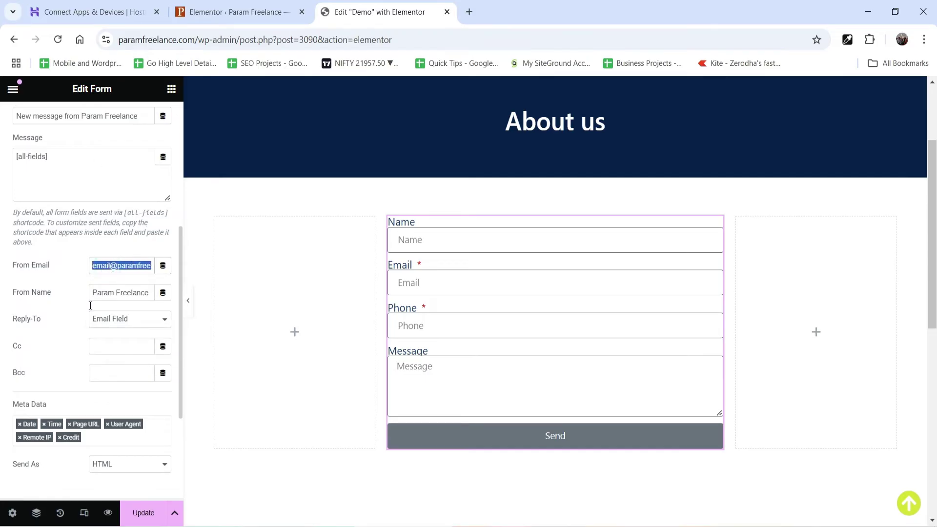
pyautogui.click(128, 323)
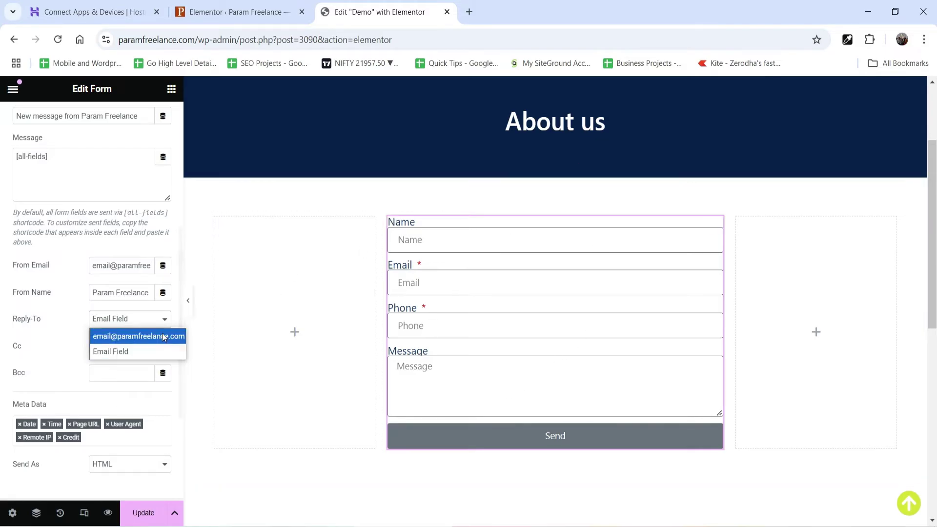
pyautogui.click(118, 352)
# Step: Check the first email's Cc, Bcc, Meta Data and Send As settings
pyautogui.scroll(-3, 83, 289)
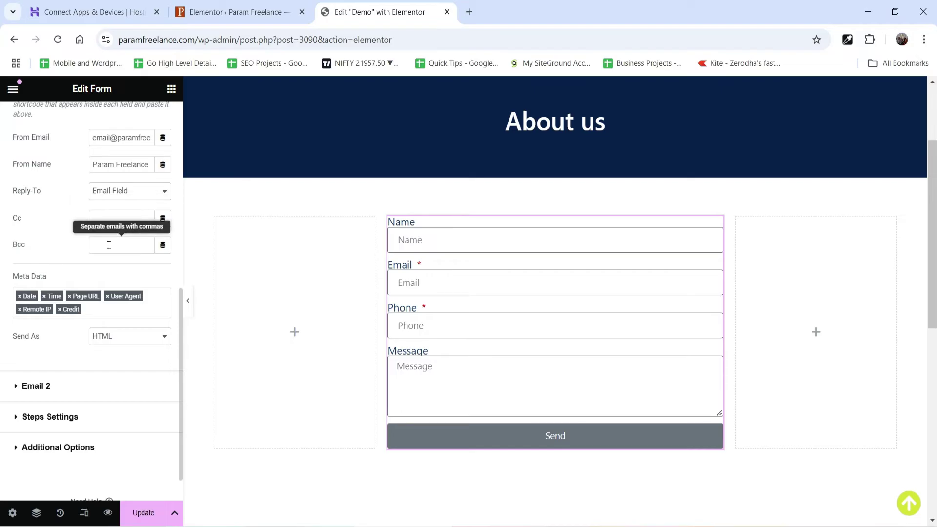
pyautogui.scroll(-1, 22, 267)
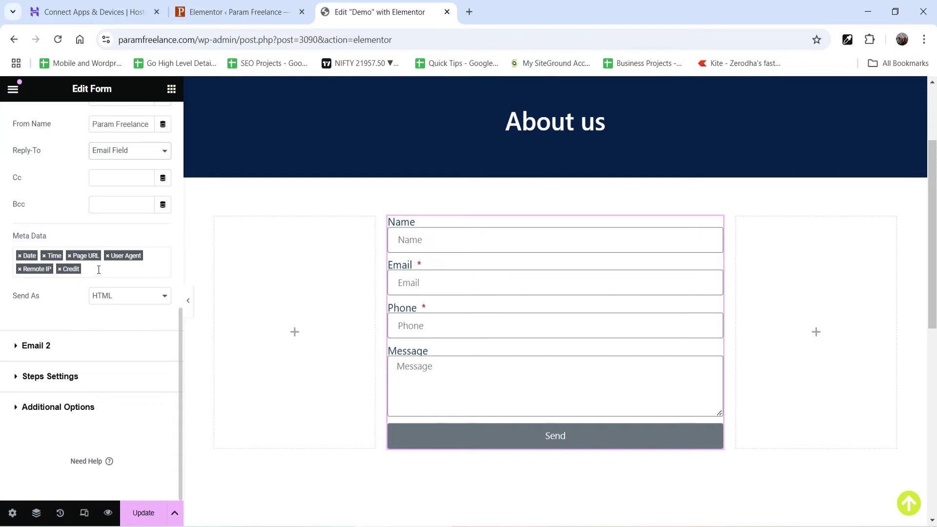
pyautogui.click(136, 301)
pyautogui.click(134, 298)
# Step: Review the recipient, subject, message and sender settings of the Email 2 action
pyautogui.click(69, 346)
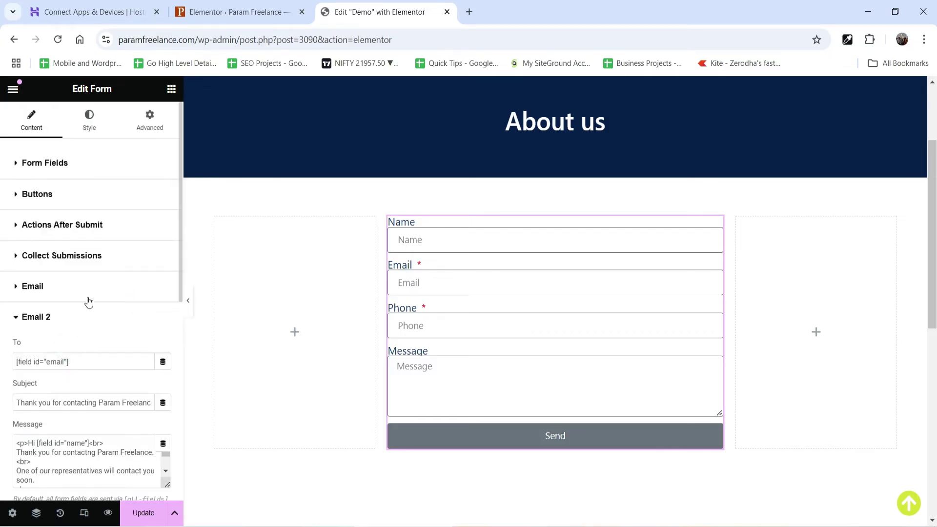
pyautogui.scroll(-4, 90, 300)
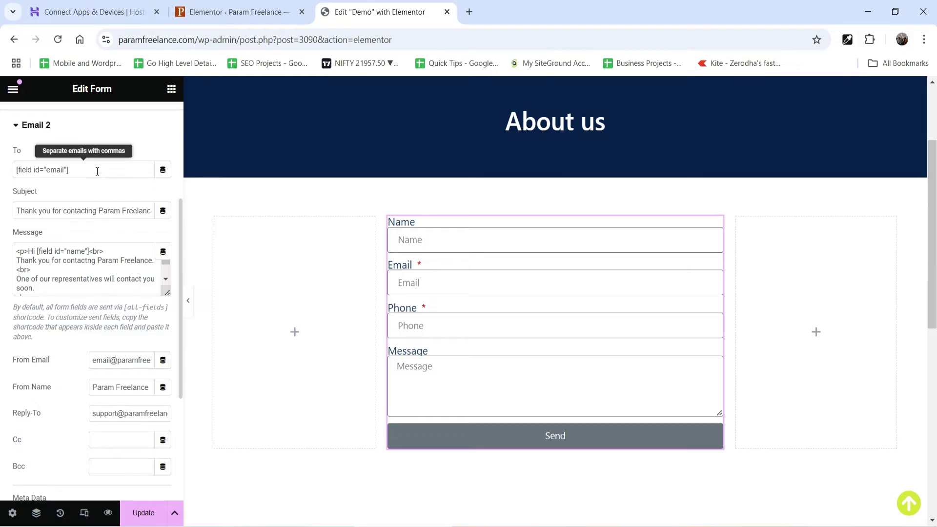
pyautogui.scroll(4, 97, 171)
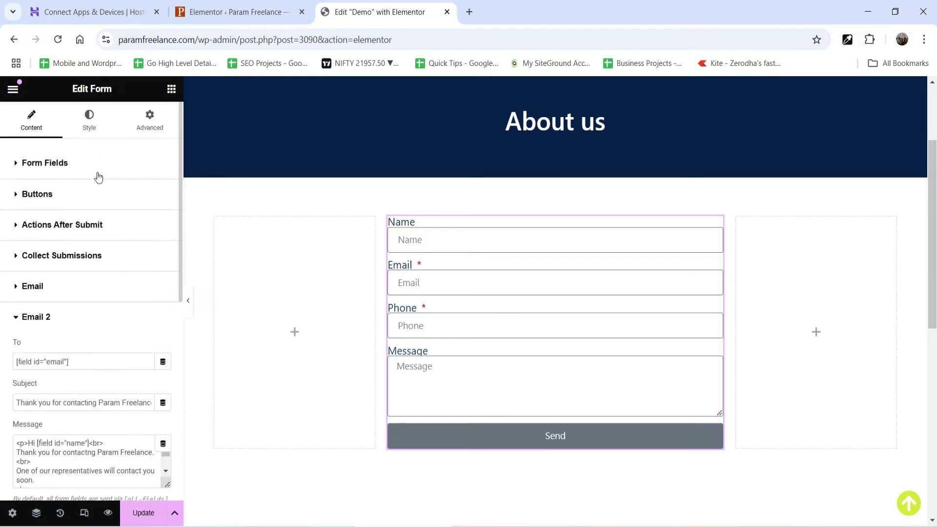
# Step: Open the advanced settings of the form's Email field and select its shortcode
pyautogui.click(64, 170)
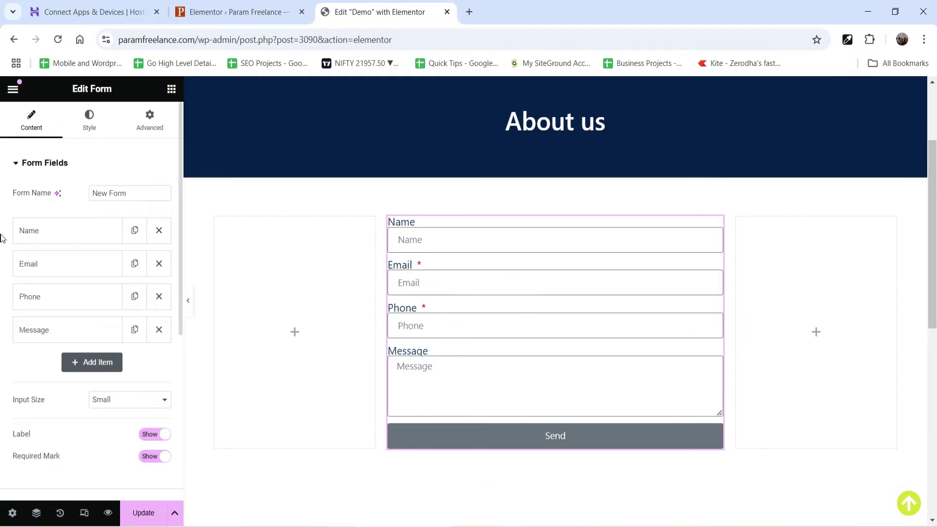
pyautogui.click(63, 270)
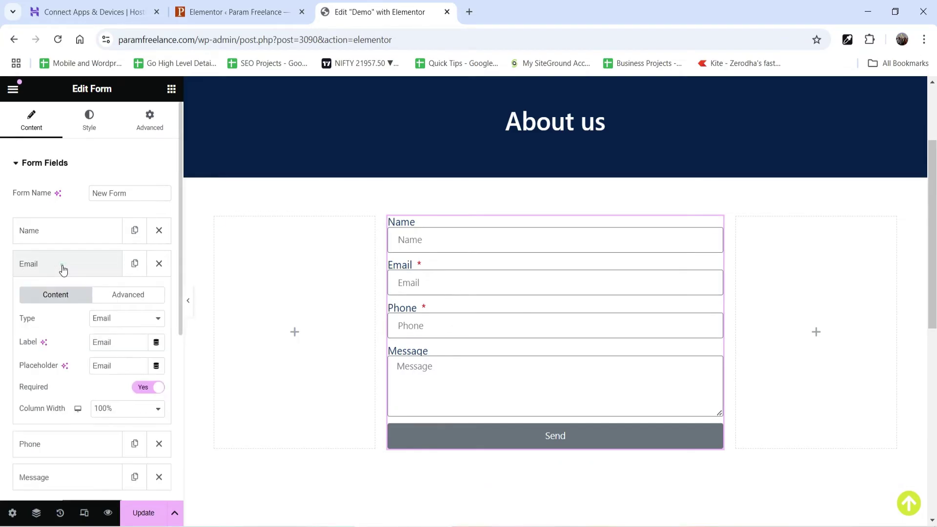
pyautogui.click(122, 296)
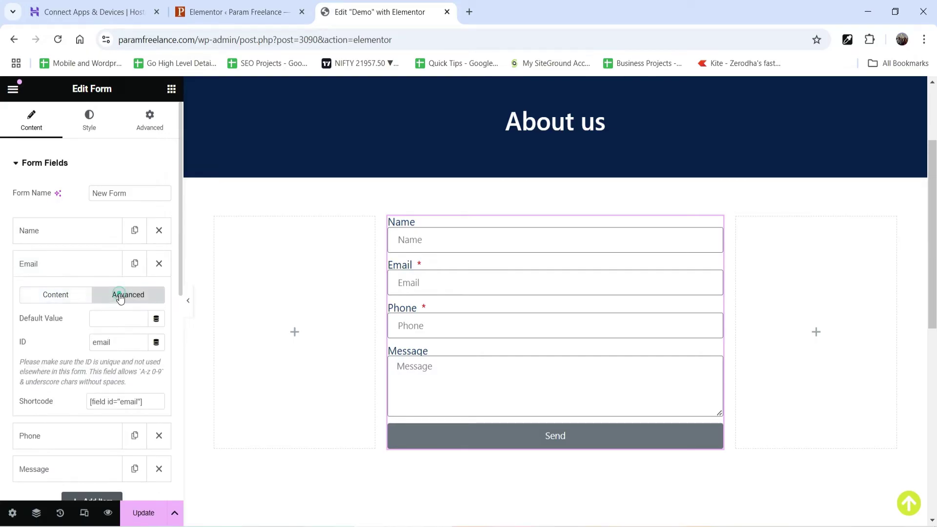
pyautogui.scroll(-1, 74, 250)
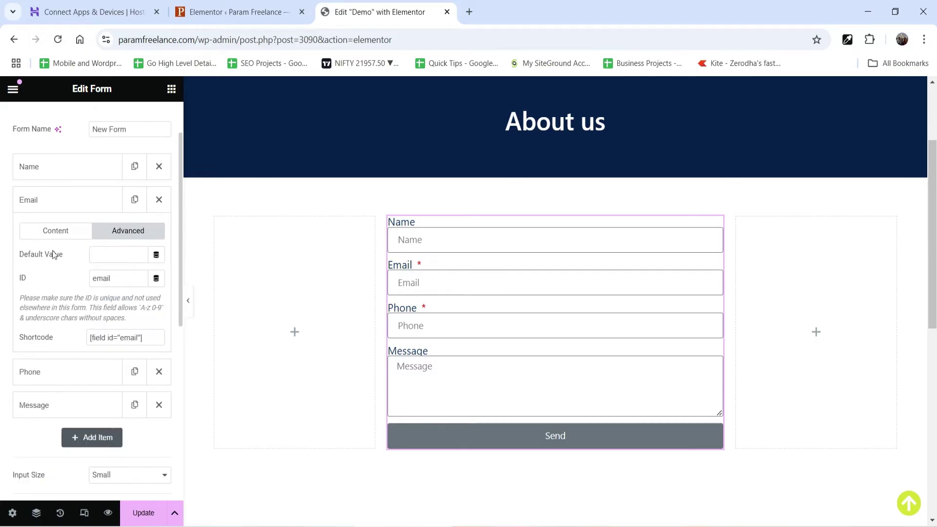
pyautogui.click(107, 338)
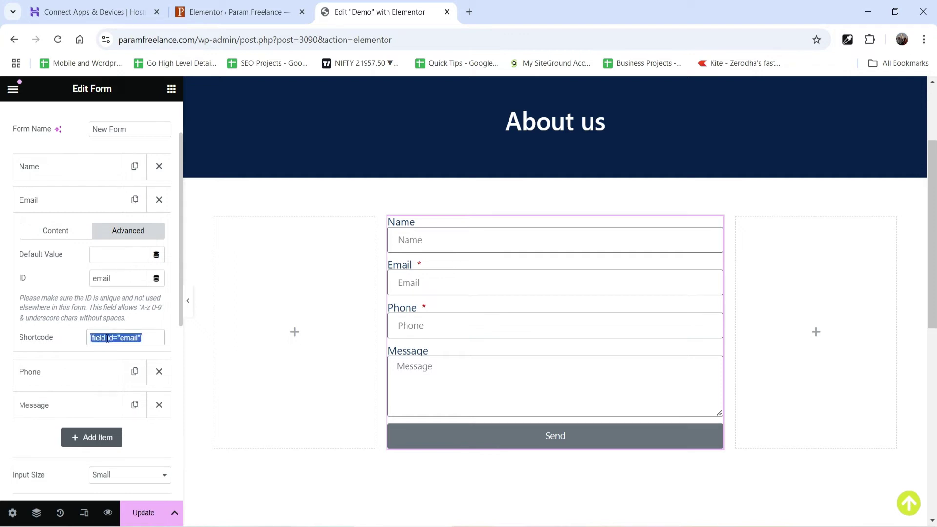
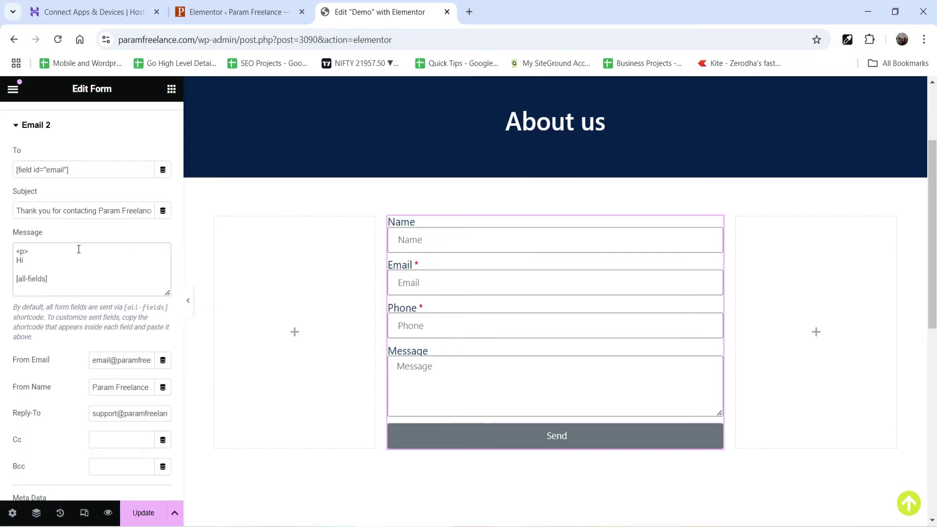
# Step: Copy the shortcode of the form's Name field from its advanced settings
pyautogui.scroll(4, 79, 249)
pyautogui.click(58, 162)
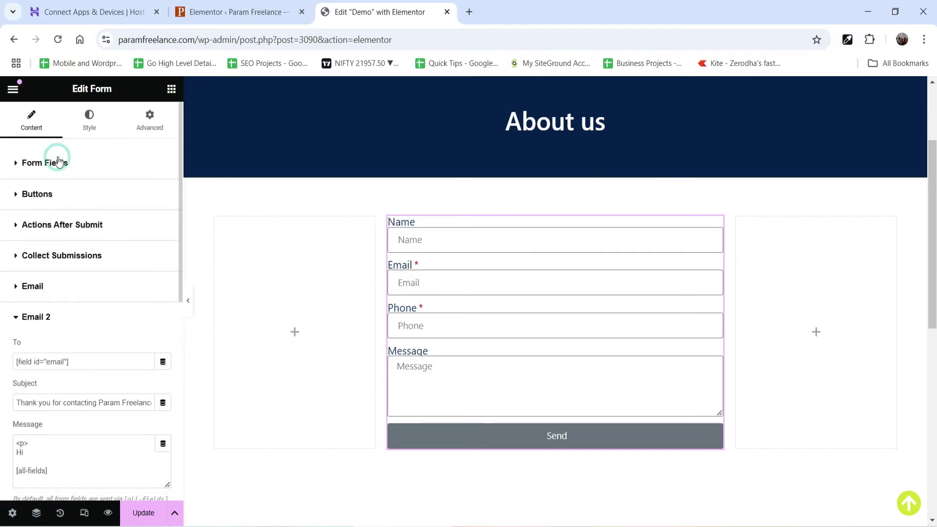
pyautogui.click(61, 231)
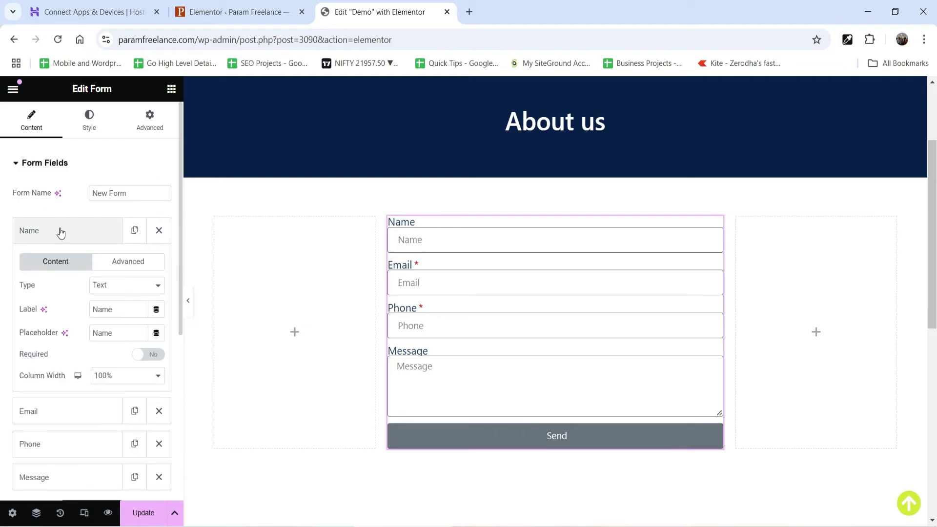
pyautogui.click(126, 262)
pyautogui.doubleClick(109, 368)
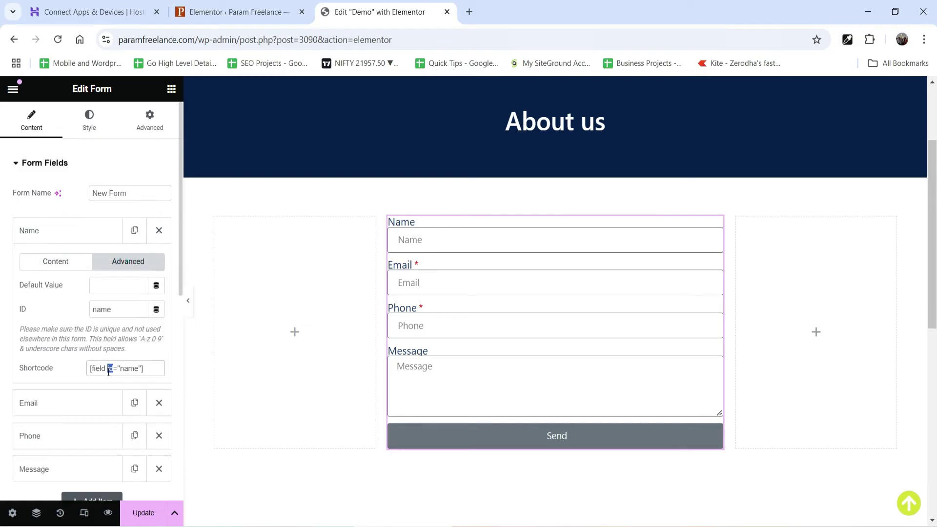
pyautogui.tripleClick(108, 369)
pyautogui.hotkey('ctrl', 'c')
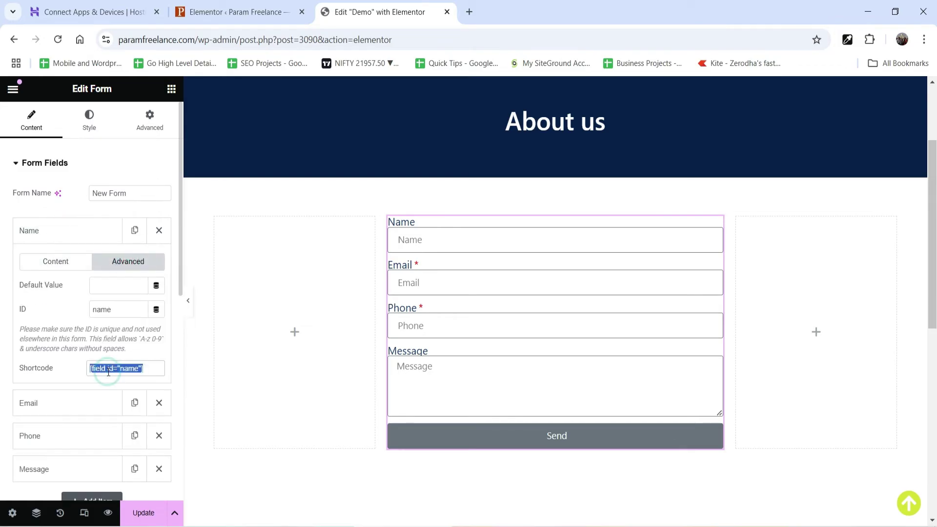
# Step: Insert the Name field's shortcode after "Hi" in the Email 2 message, followed by a comma and "<br>"
pyautogui.click(50, 234)
pyautogui.scroll(-5, 47, 313)
pyautogui.click(38, 355)
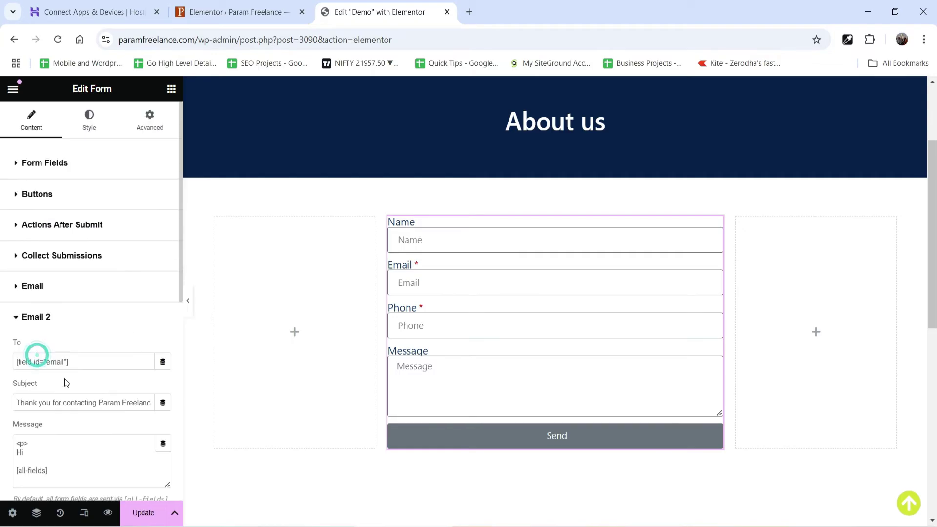
pyautogui.scroll(-3, 59, 342)
pyautogui.click(49, 323)
pyautogui.hotkey('ctrl', 'v')
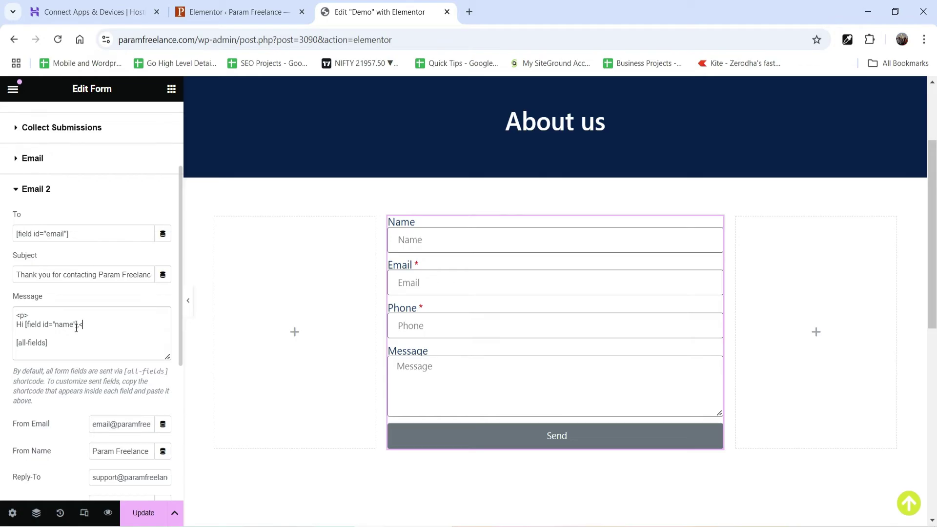
pyautogui.write('<br>')
# Step: Add the message lines "Thank you for contacting Param Freelance.<br>" and "One of our representatives will contact you soon.<br>"
pyautogui.press('Return')
pyautogui.write('Thank you for contacting Param Freelance.<')
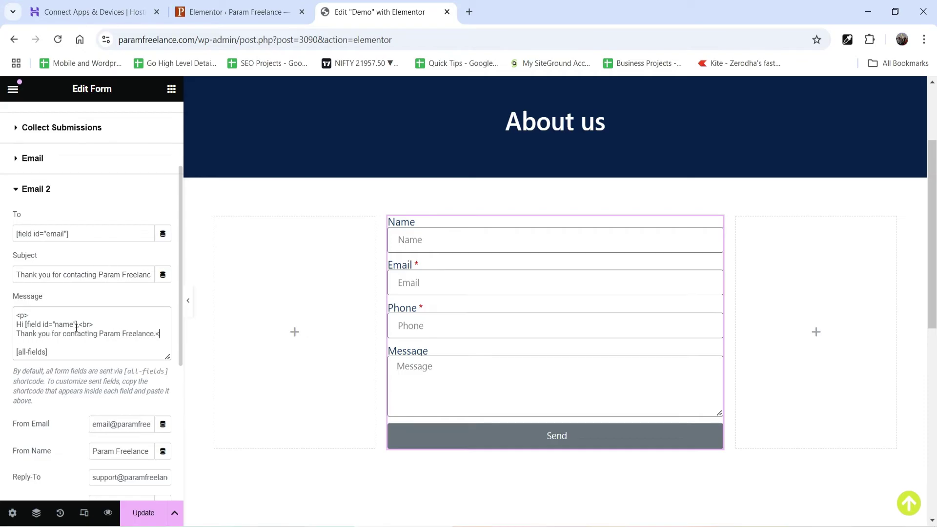
pyautogui.write('br>')
pyautogui.press('Return')
pyautogui.write('One of our representatives will contact you soon.1<br>')
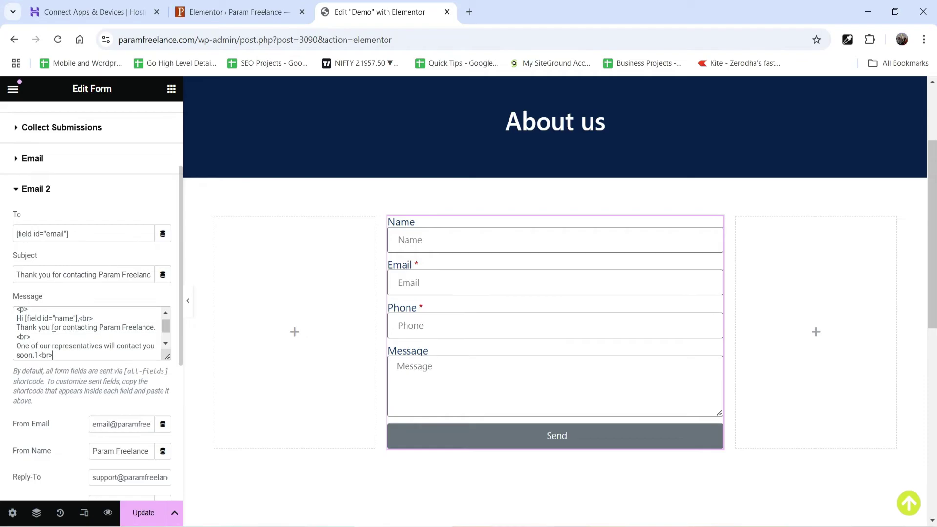
pyautogui.click(37, 355)
pyautogui.press('BackSpace')
# Step: Close the Email 2 message with the sign-off lines "Regards<br>" and "Param Freelance.<br>" above the all-fields shortcode
pyautogui.click(77, 358)
pyautogui.press('Return')
pyautogui.write('Regards<br>')
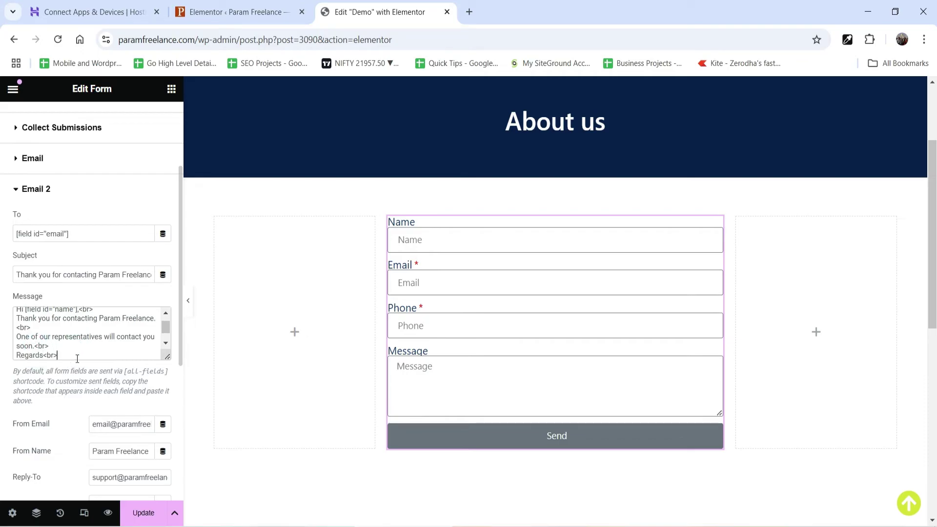
pyautogui.press('Return')
pyautogui.write('Param Freelance.<br>')
pyautogui.press('Return')
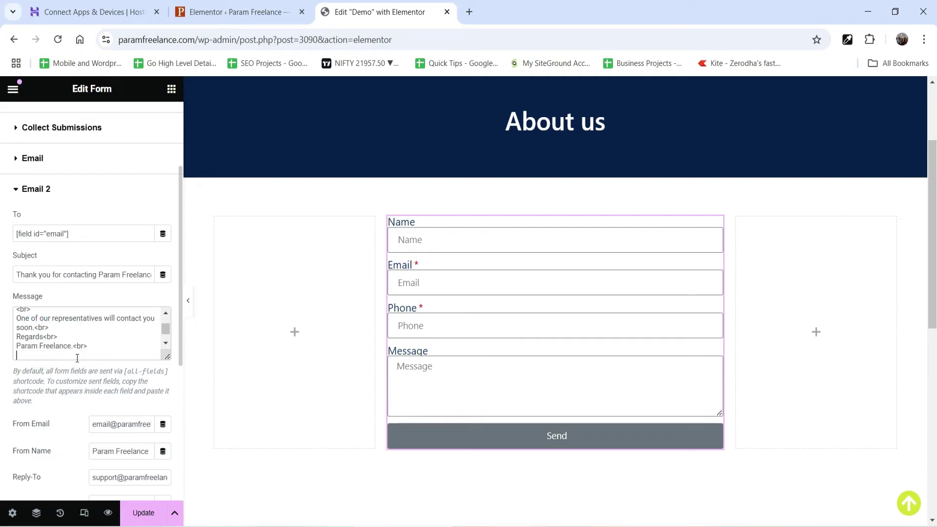
# Step: Review the finished Email 2 message, its all-fields shortcode and the Reply-To address
pyautogui.scroll(2, 82, 337)
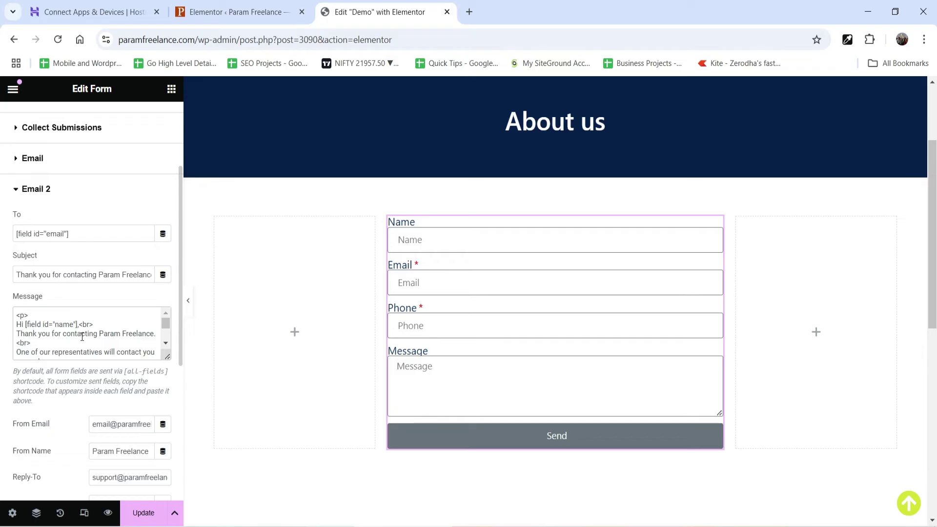
pyautogui.scroll(-3, 73, 337)
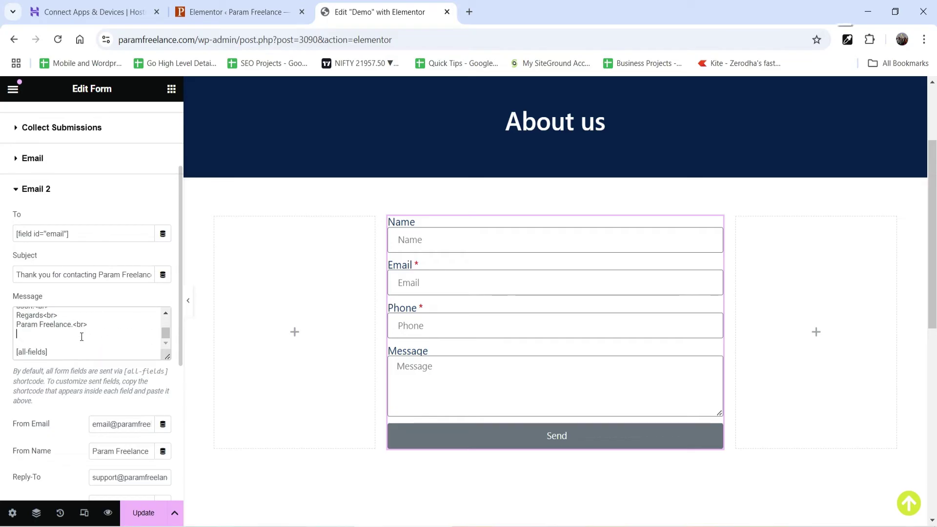
pyautogui.doubleClick(67, 352)
pyautogui.click(77, 351)
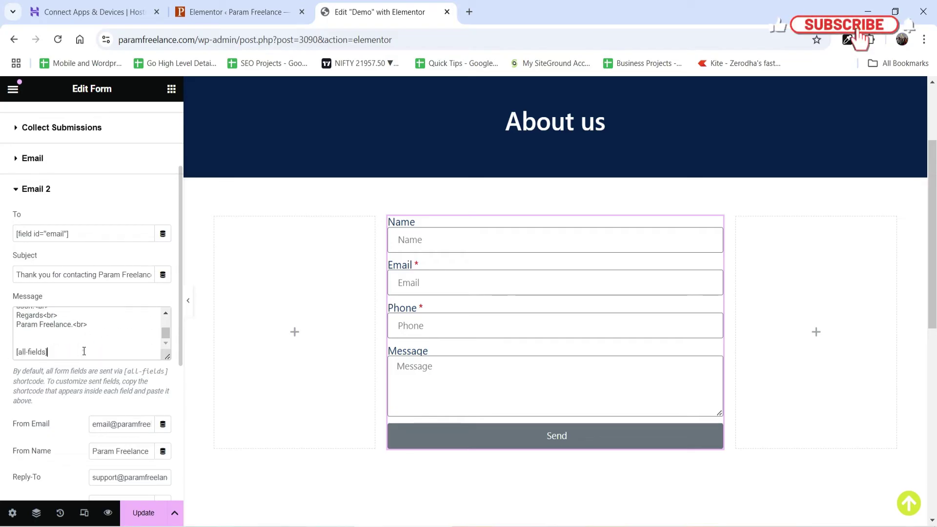
pyautogui.click(84, 351)
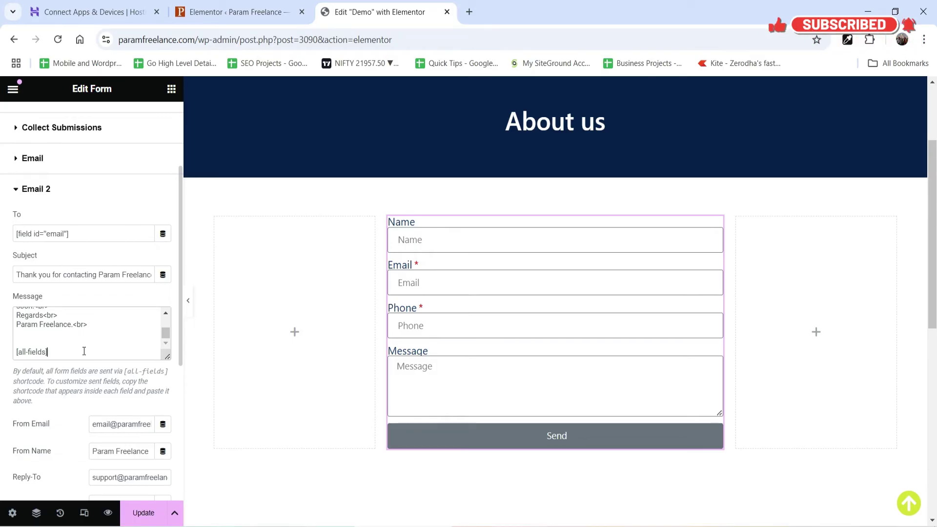
pyautogui.doubleClick(57, 351)
pyautogui.click(57, 351)
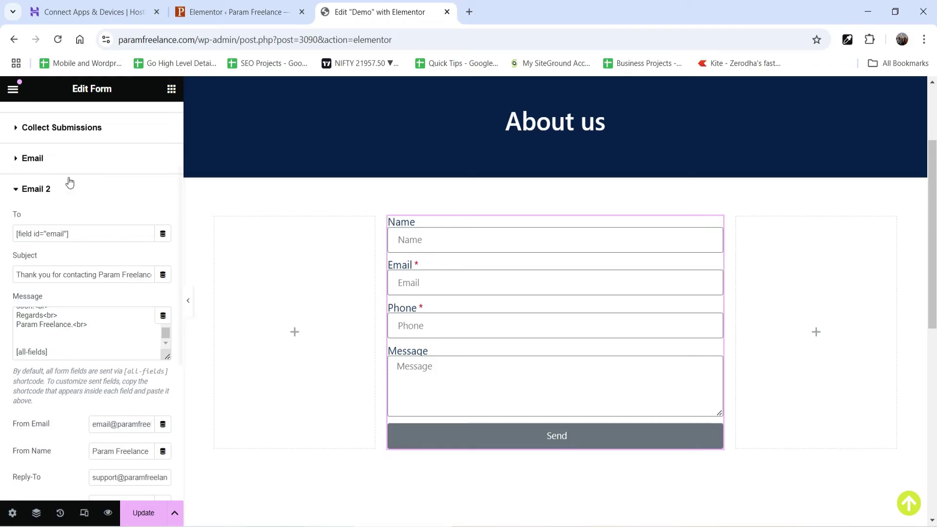
pyautogui.tripleClick(105, 477)
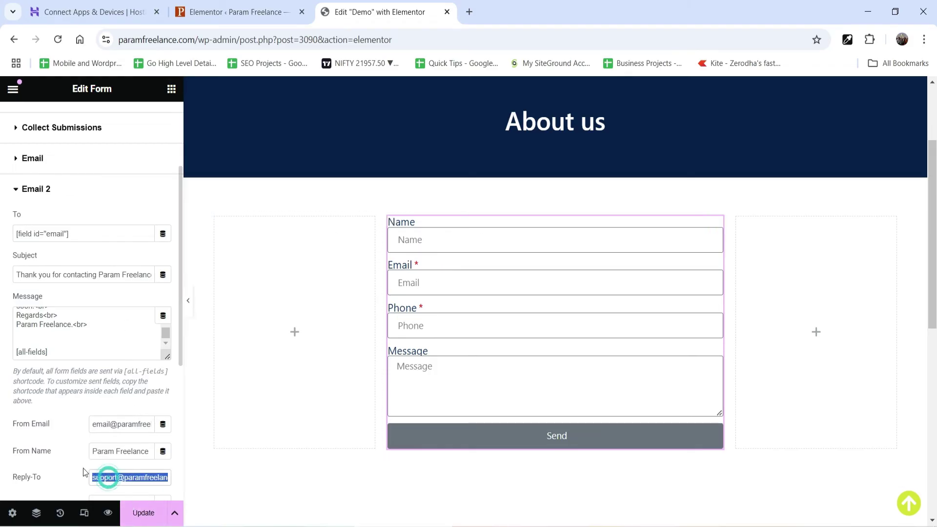
# Step: Save the form changes to the page and open the live Demo page in a new browser tab
pyautogui.click(56, 194)
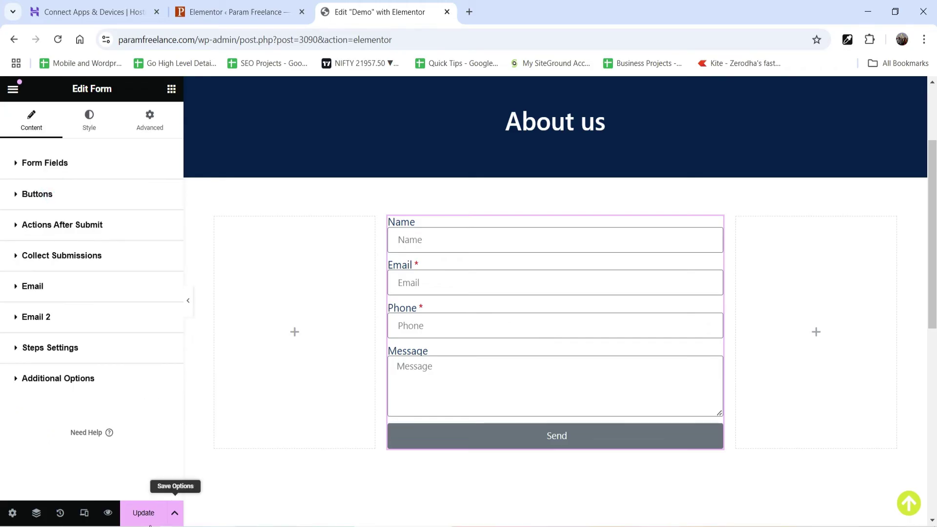
pyautogui.click(142, 513)
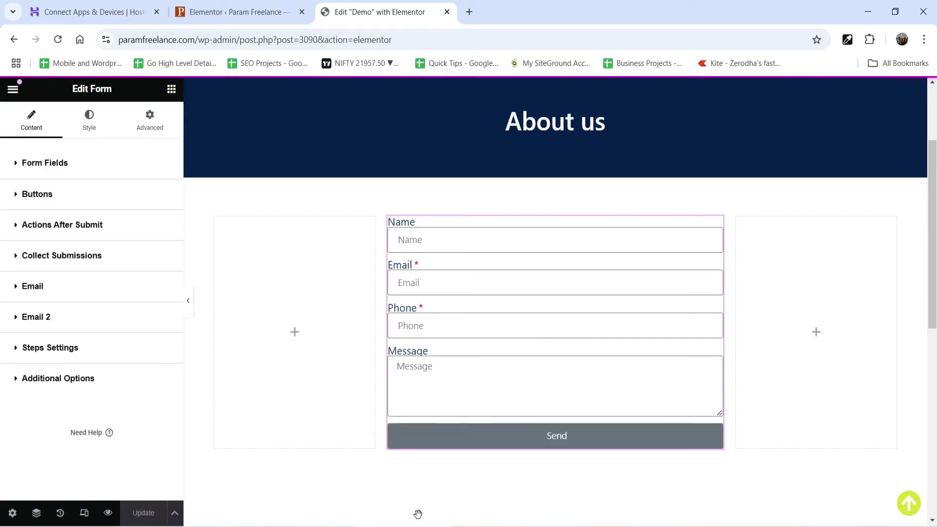
pyautogui.click(12, 89)
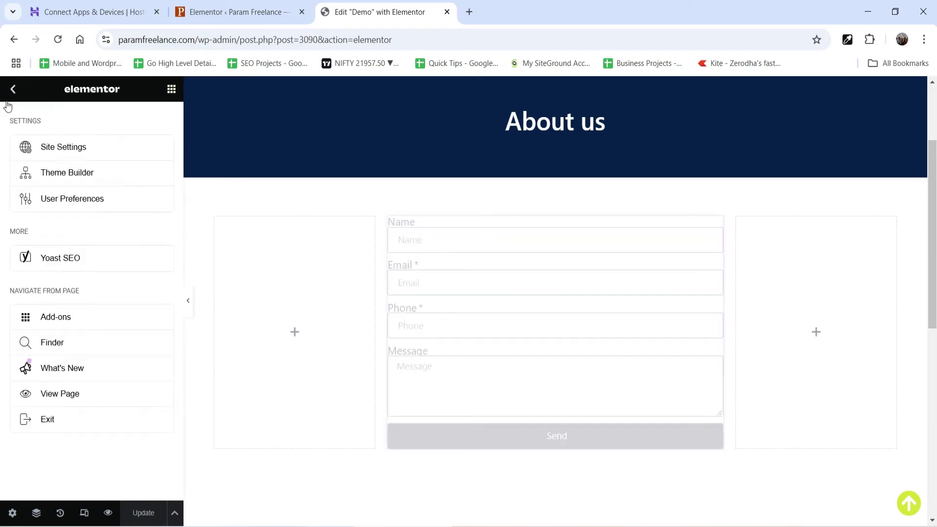
pyautogui.rightClick(76, 395)
pyautogui.click(122, 265)
pyautogui.click(519, 12)
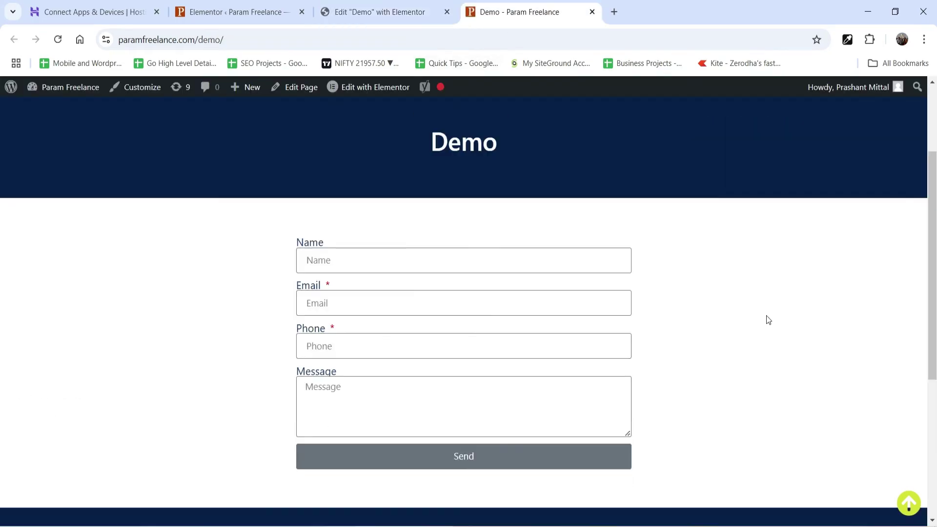
# Step: Fill in the live form with the name Param Freelance and the contact's email and phone number
pyautogui.click(356, 261)
pyautogui.write('P')
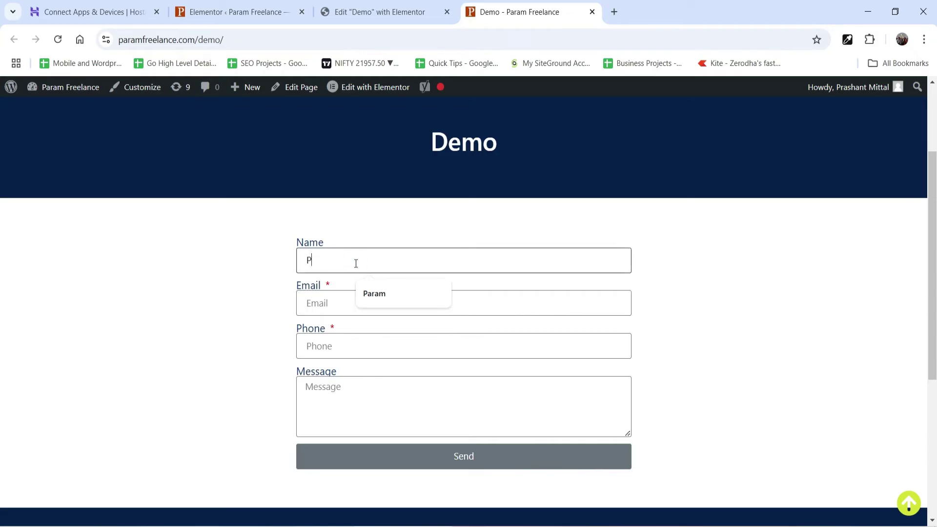
pyautogui.write('aram Freelance')
pyautogui.click(345, 310)
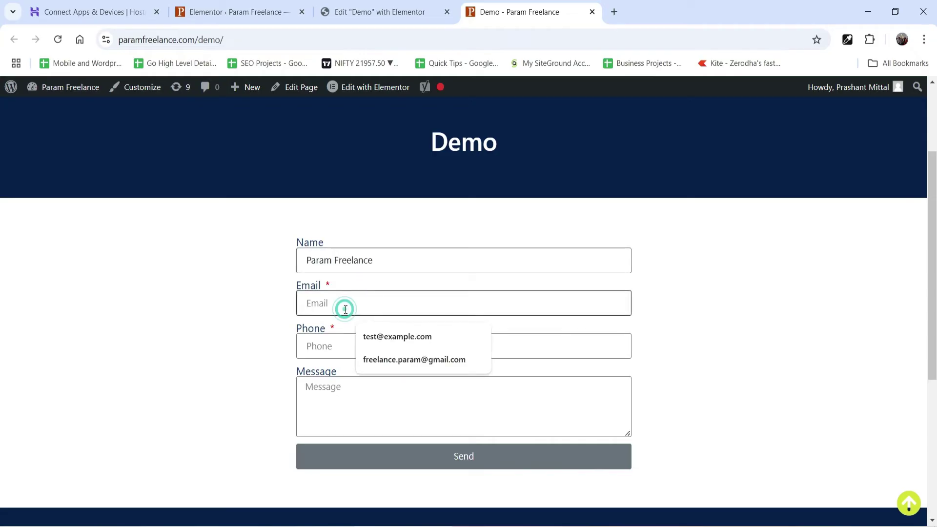
pyautogui.click(396, 360)
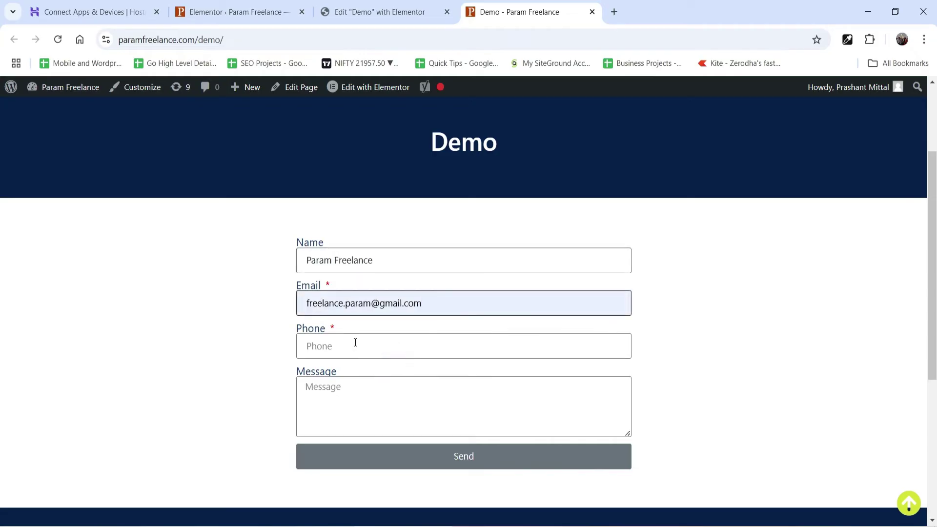
pyautogui.click(376, 337)
pyautogui.click(390, 378)
# Step: Enter the message "Testing The contact form." and submit the form
pyautogui.click(460, 411)
pyautogui.write('Testing The contact form.')
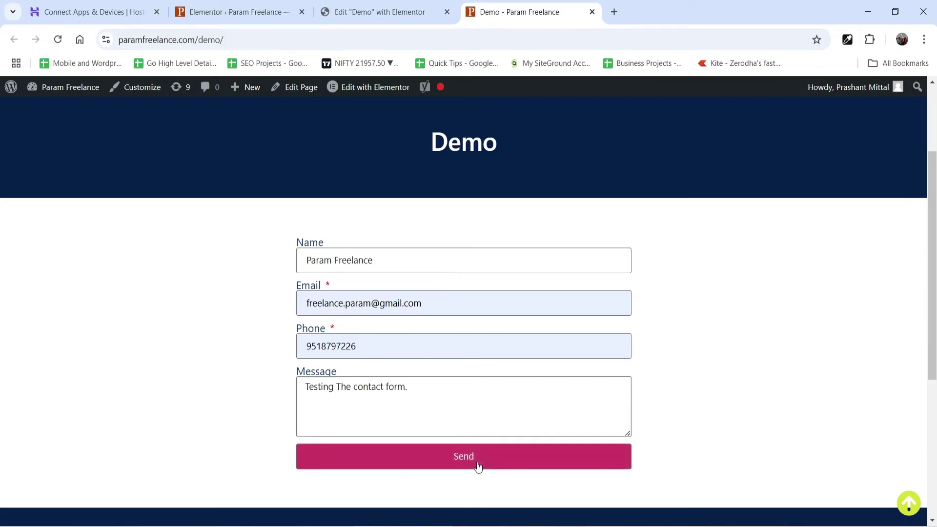
pyautogui.click(476, 463)
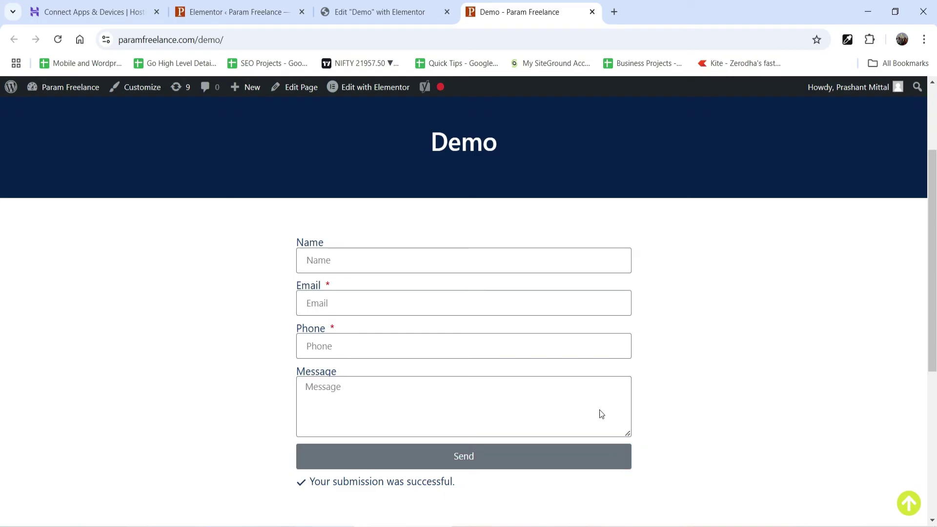
# Step: Open Elementor's submissions list and compare the listed form name with the Form Name set in the page editor
pyautogui.click(234, 12)
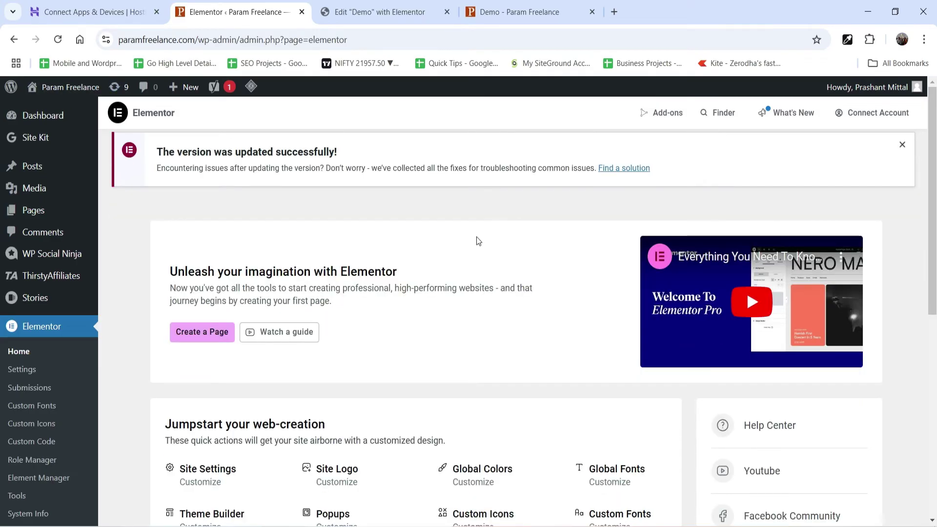
pyautogui.click(40, 398)
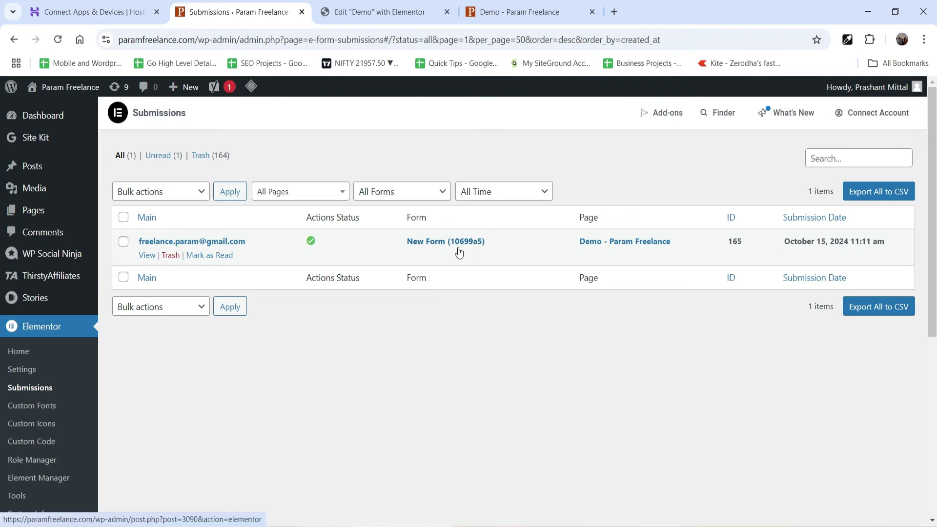
pyautogui.click(408, 11)
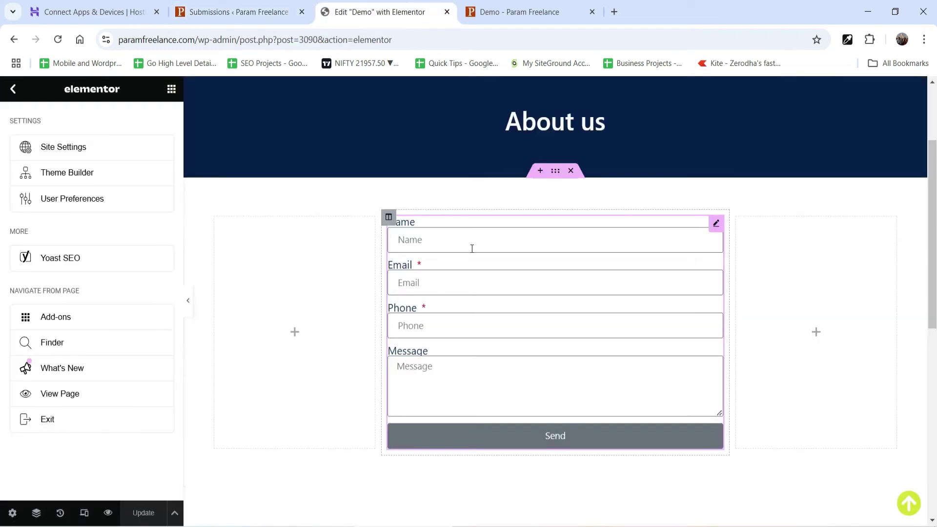
pyautogui.click(717, 223)
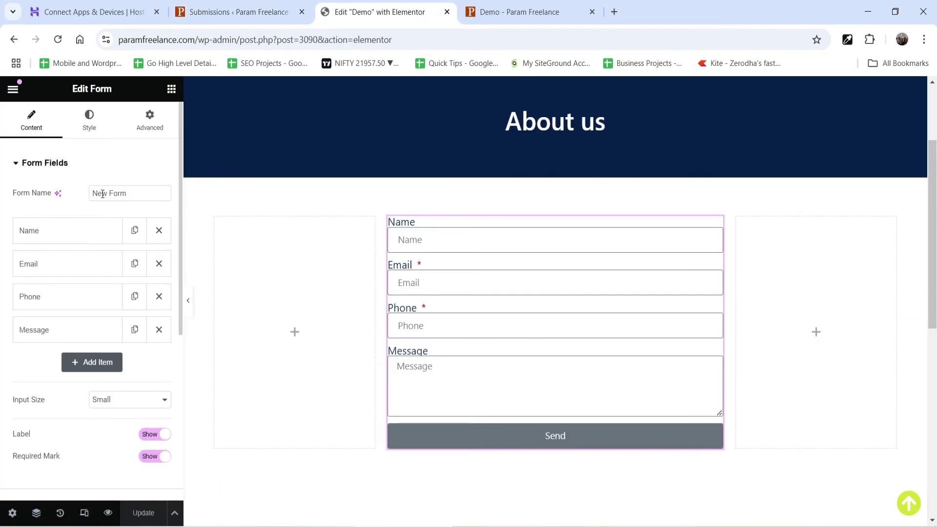
pyautogui.tripleClick(130, 195)
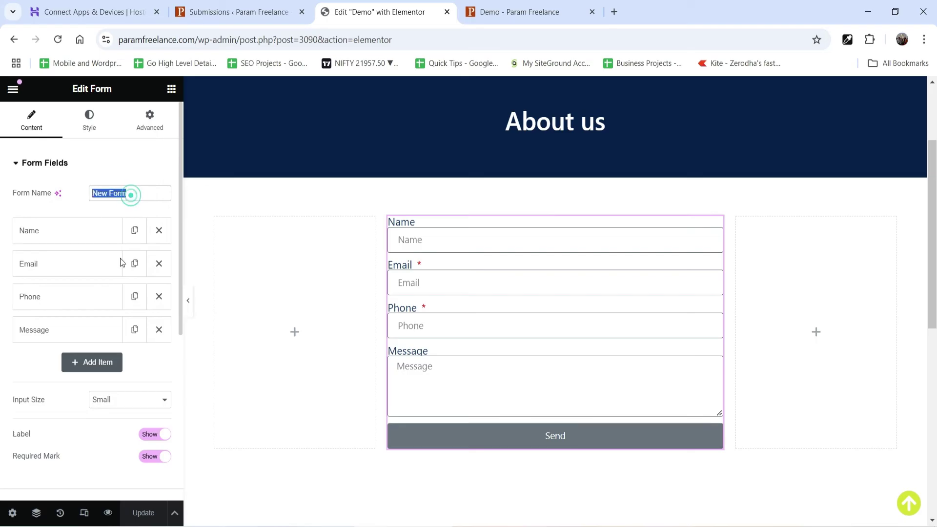
pyautogui.click(211, 15)
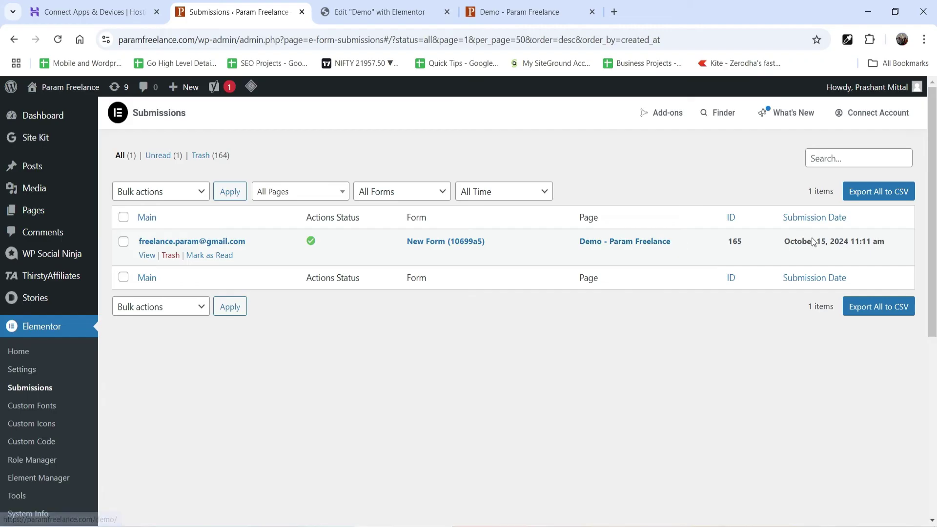
# Step: Open the test submission's details and check its message and the actions log for both emails
pyautogui.click(146, 255)
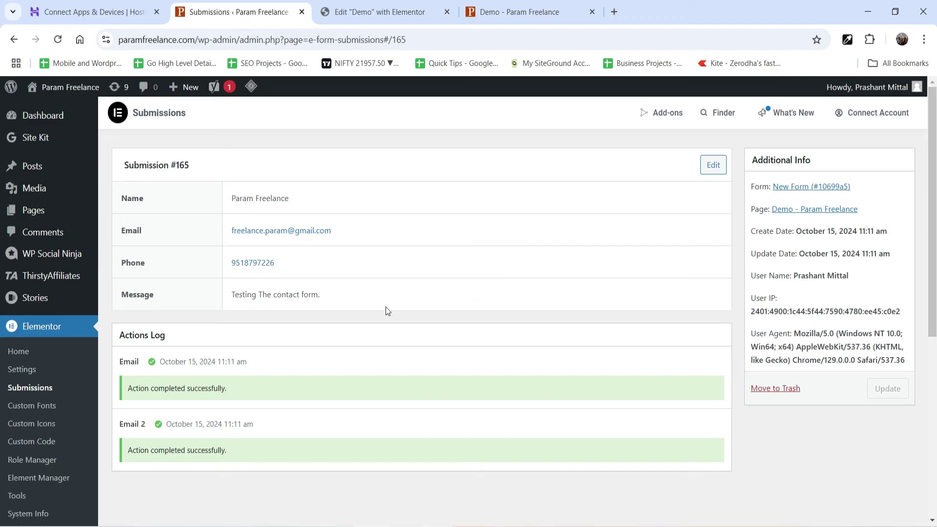
pyautogui.moveTo(331, 301); pyautogui.dragTo(230, 295)
pyautogui.scroll(-3, 318, 320)
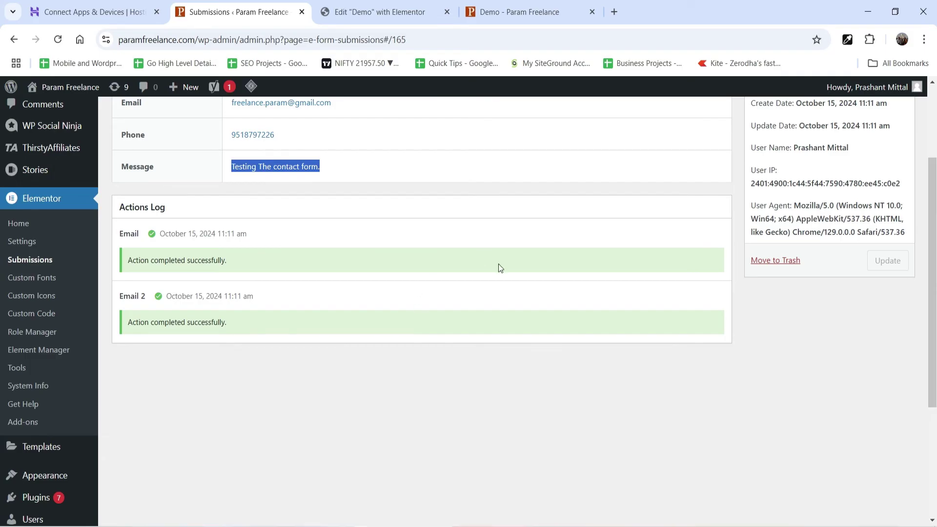
# Step: Switch to Gmail and check the submitted field values in the notification email
pyautogui.hotkey('ctrl', 'Tab')
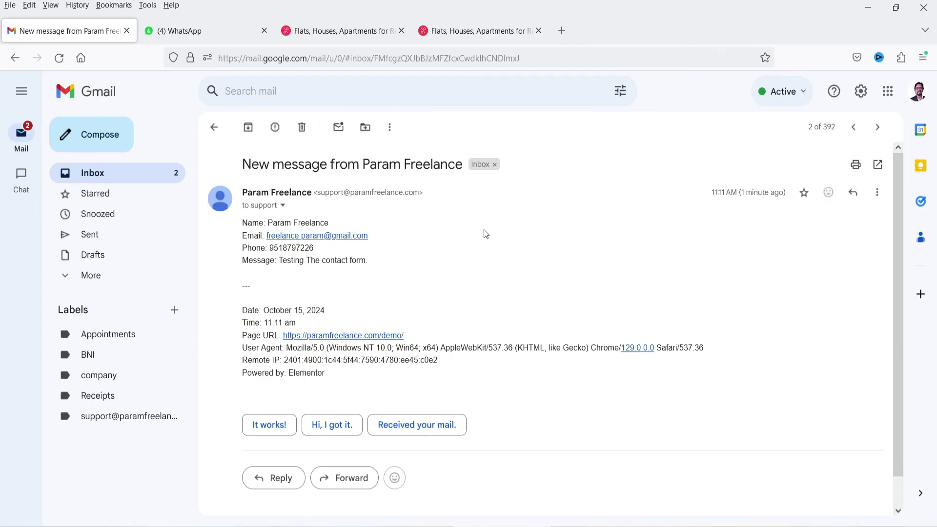
pyautogui.moveTo(243, 222); pyautogui.dragTo(435, 277)
pyautogui.click(435, 275)
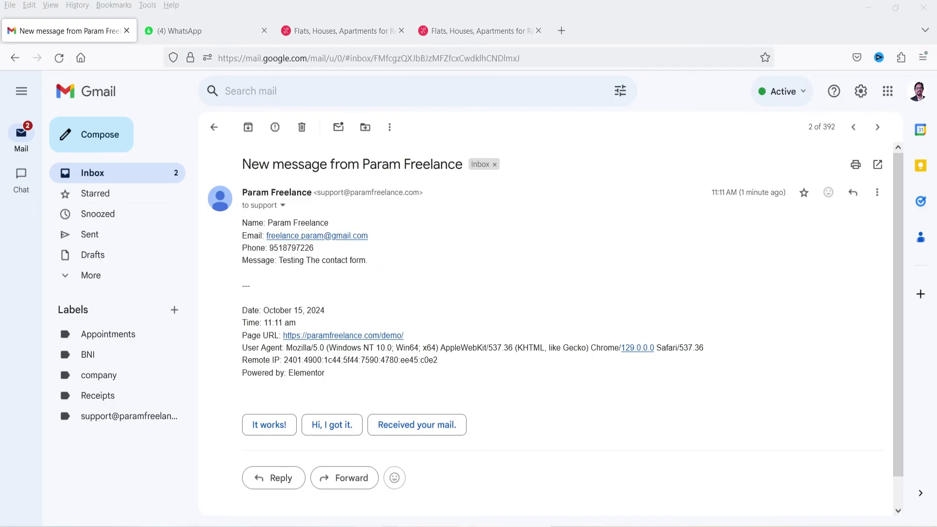
# Step: Switch to the Elementor editor and compare the Email action's [all-fields] message and Meta Data items with the notification email in Gmail
pyautogui.scroll(-5, 56, 351)
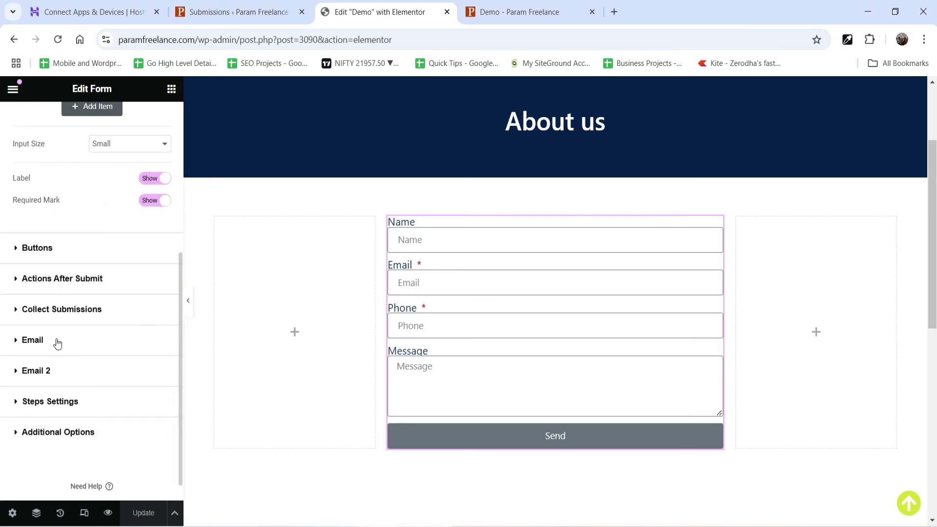
pyautogui.click(57, 343)
pyautogui.scroll(-2, 54, 293)
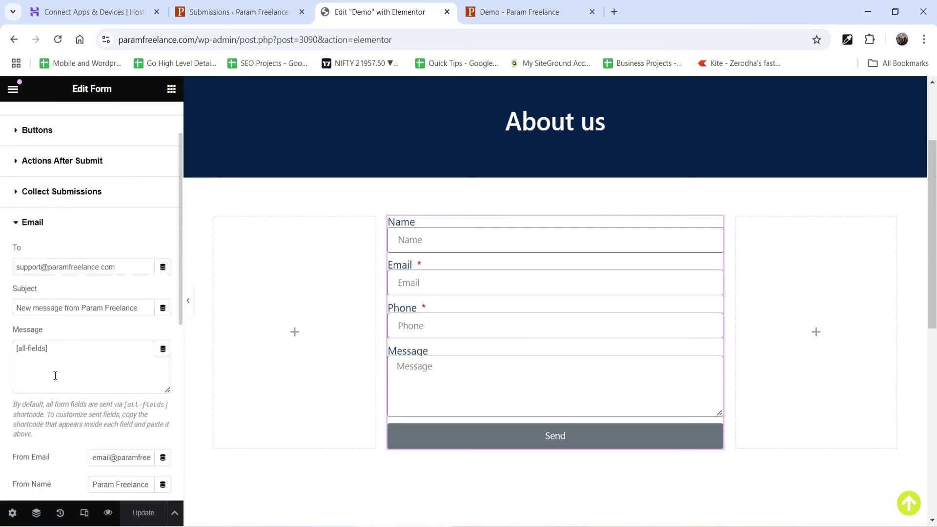
pyautogui.scroll(-4, 55, 375)
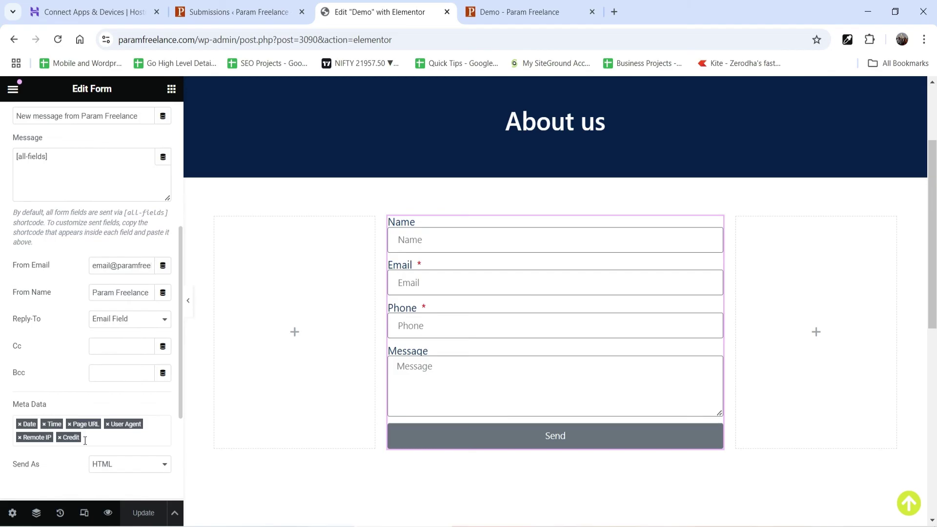
pyautogui.hotkey('alt', 'Tab')
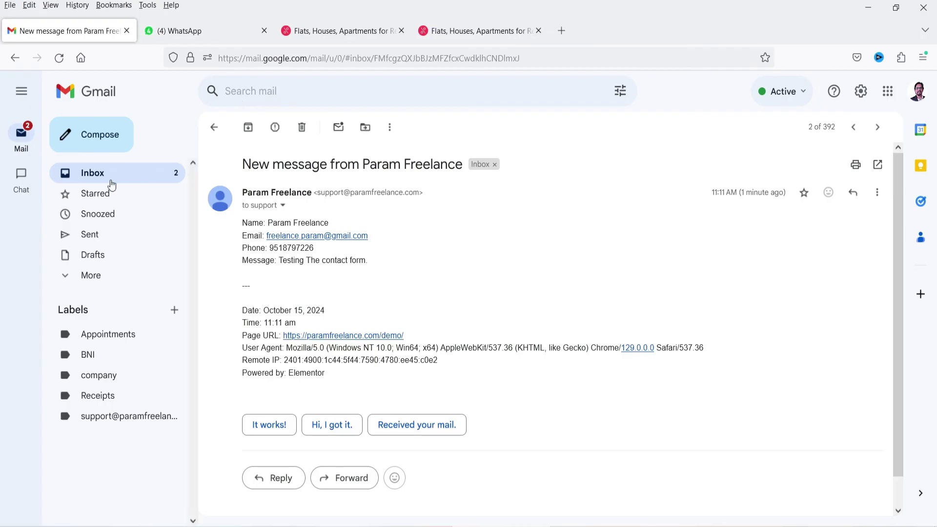
# Step: Open the thank-you email in Gmail and compare its greeting name with the name field shortcode in Elementor's Email 2 message
pyautogui.press('k')
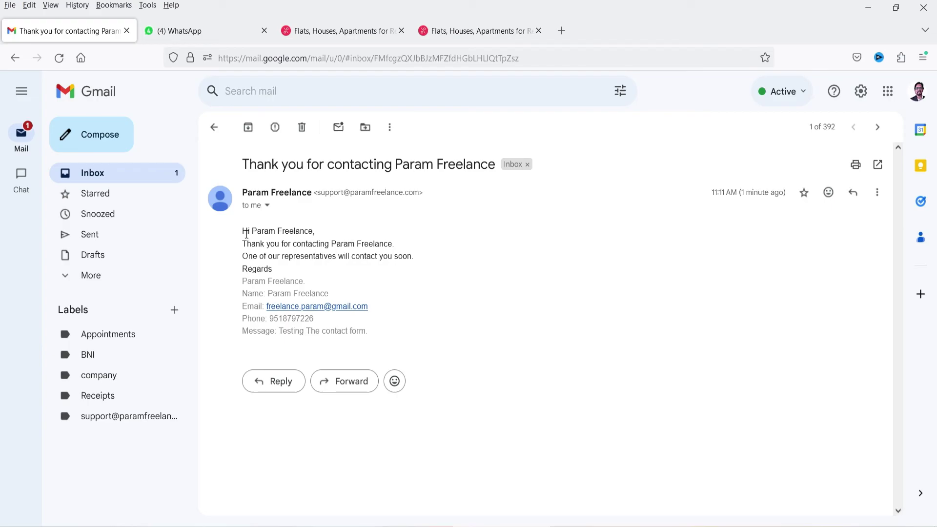
pyautogui.moveTo(314, 233); pyautogui.dragTo(251, 233)
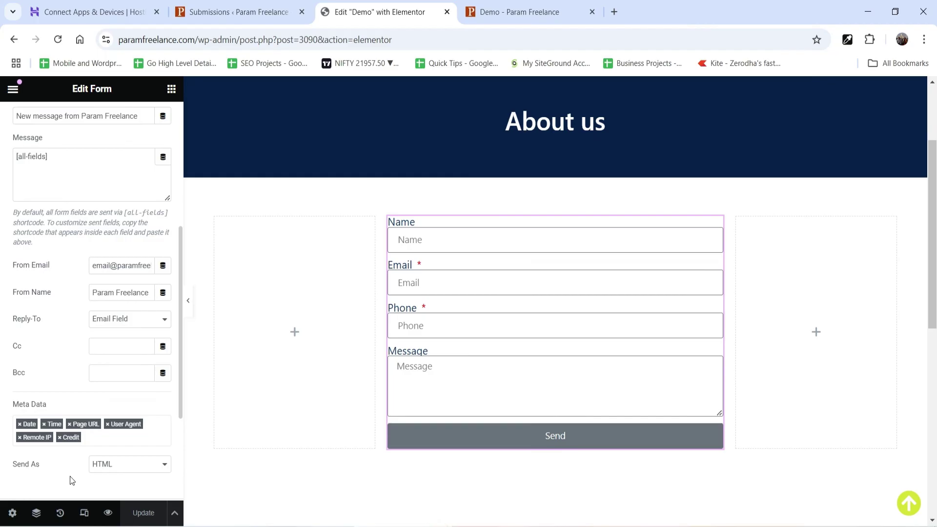
pyautogui.scroll(-3, 67, 464)
pyautogui.click(48, 348)
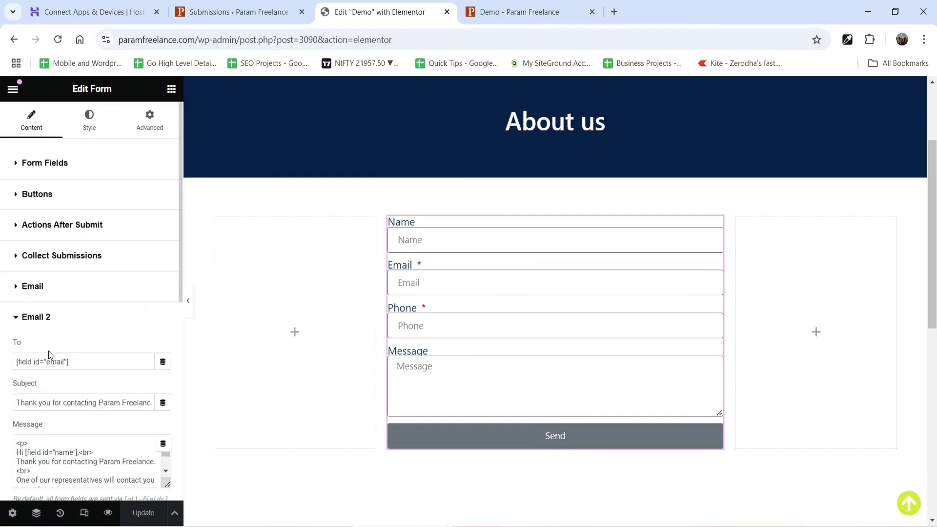
pyautogui.scroll(-1, 65, 398)
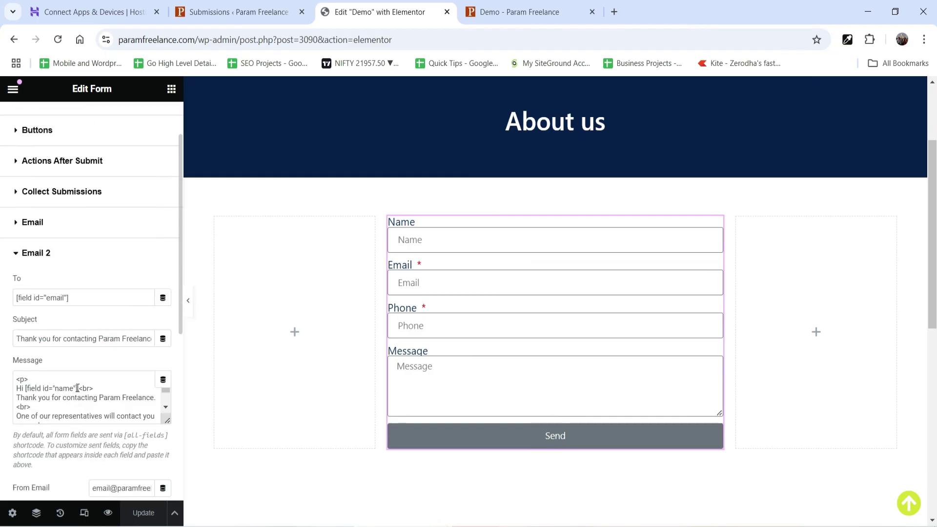
pyautogui.moveTo(78, 388); pyautogui.dragTo(27, 388)
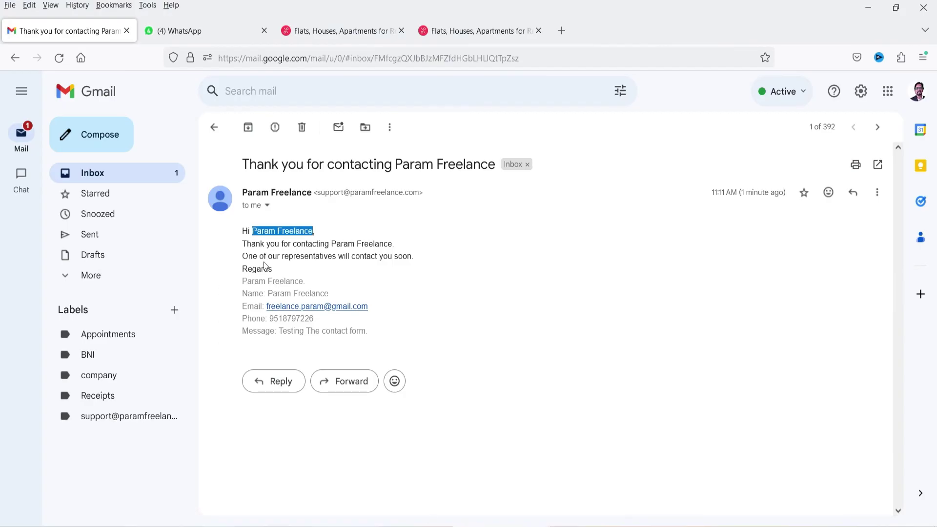
# Step: Switch back to Gmail and read the thank-you email's message, sign-off and submitted field values
pyautogui.click(247, 246)
pyautogui.click(444, 259)
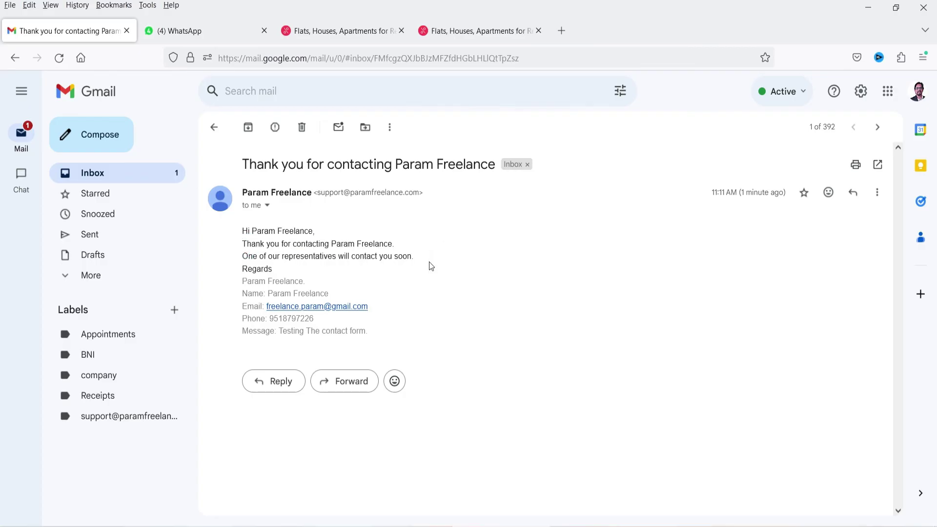
pyautogui.tripleClick(278, 268)
pyautogui.click(314, 279)
pyautogui.moveTo(247, 296); pyautogui.dragTo(372, 333)
# Step: Compare the [all-fields] shortcode in Elementor's Email 2 message with the submitted field values in the thank-you email
pyautogui.hotkey('alt', 'Tab')
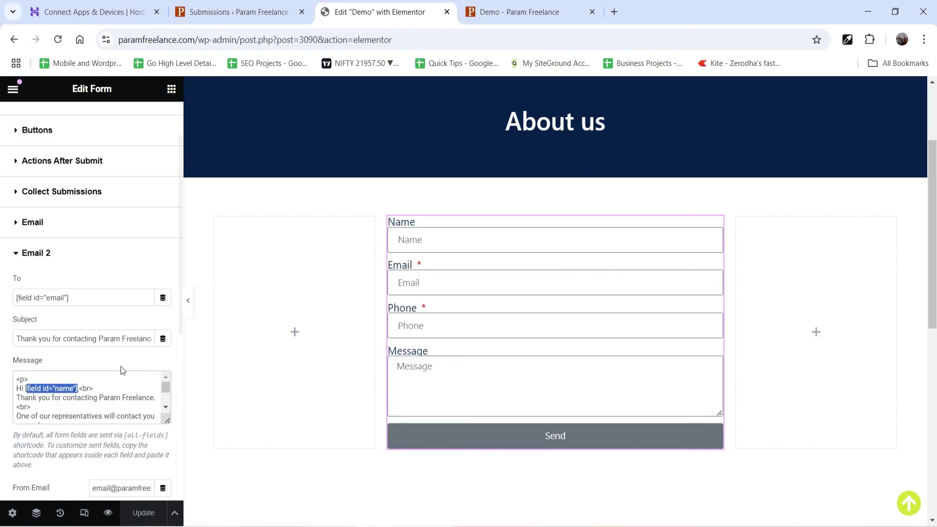
pyautogui.scroll(-3, 87, 337)
pyautogui.tripleClick(63, 353)
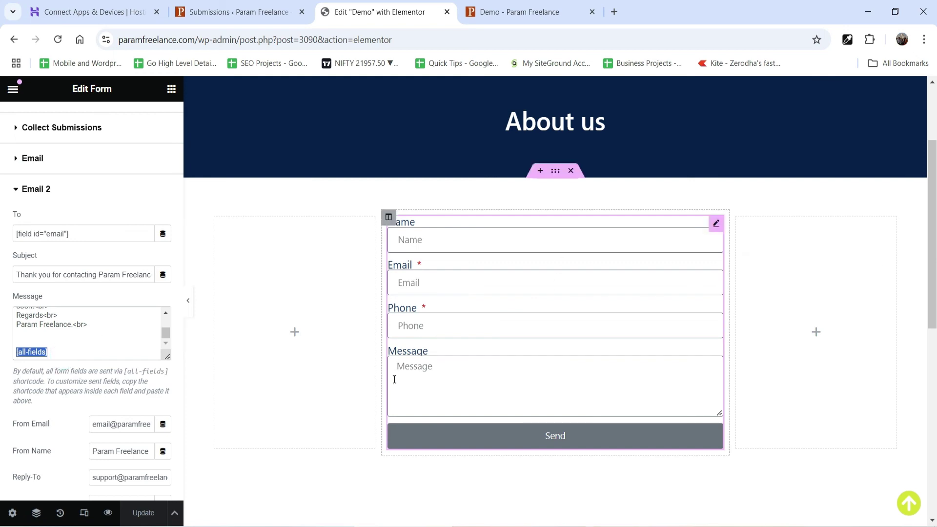
pyautogui.hotkey('alt', 'Tab')
pyautogui.click(326, 330)
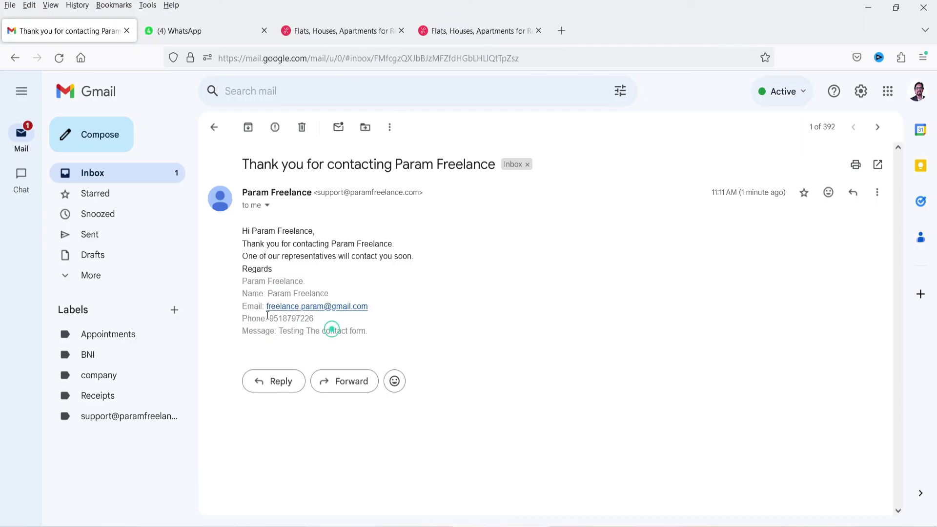
pyautogui.moveTo(242, 297); pyautogui.dragTo(392, 332)
pyautogui.hotkey('alt', 'Tab')
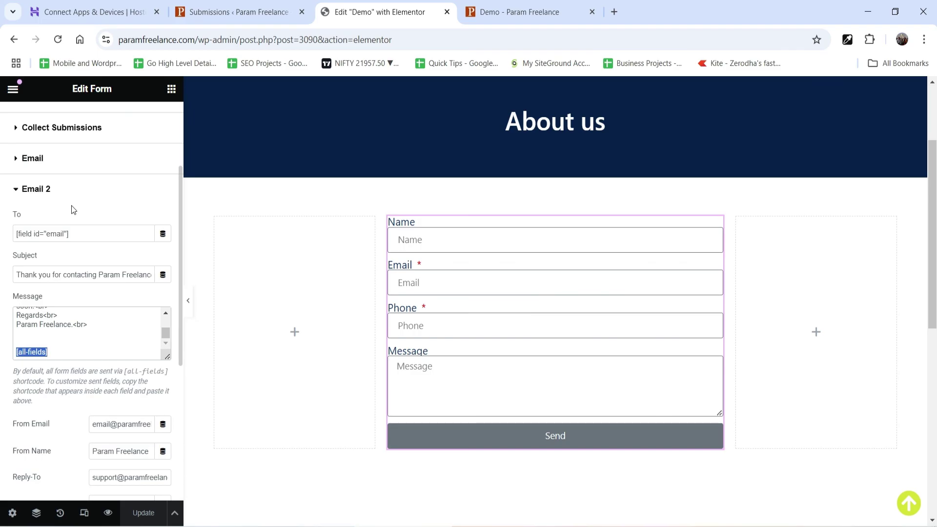
# Step: Add Redirect to the form's Actions After Submit in Elementor and check its Redirect To setting
pyautogui.click(77, 195)
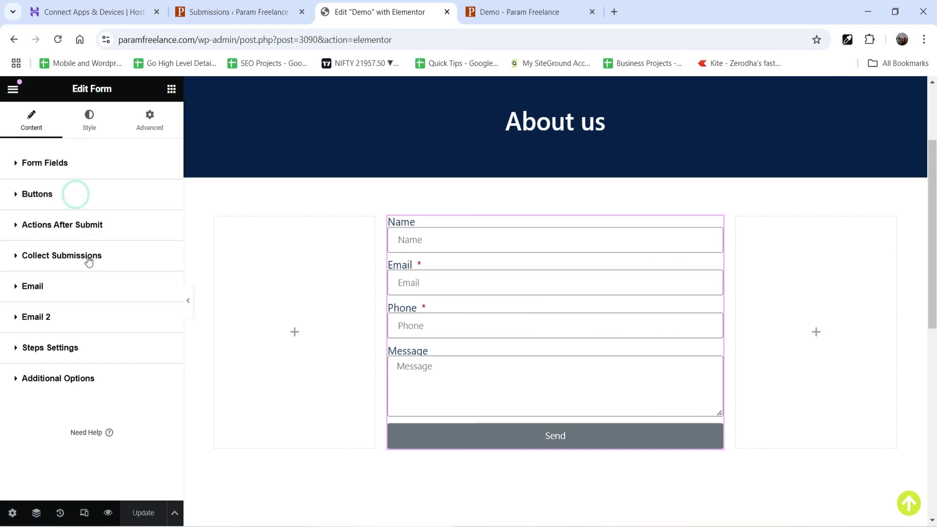
pyautogui.click(101, 225)
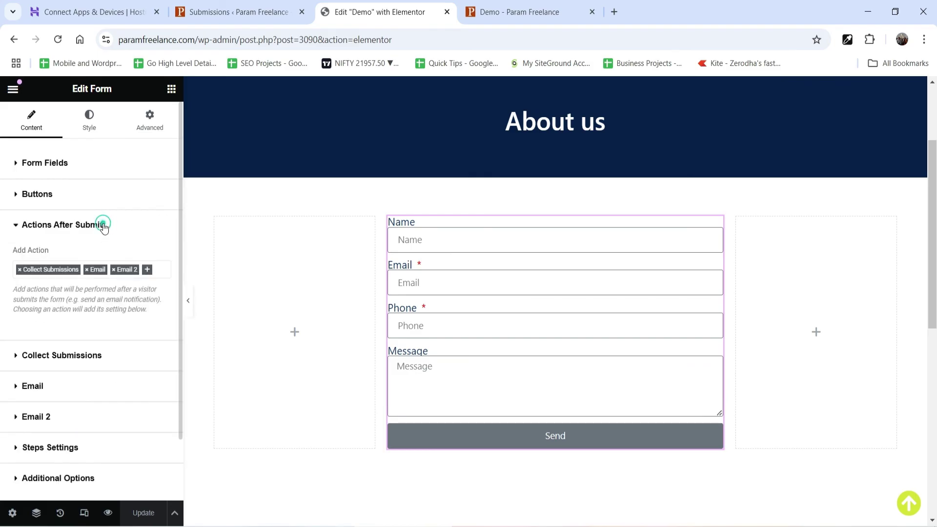
pyautogui.click(155, 272)
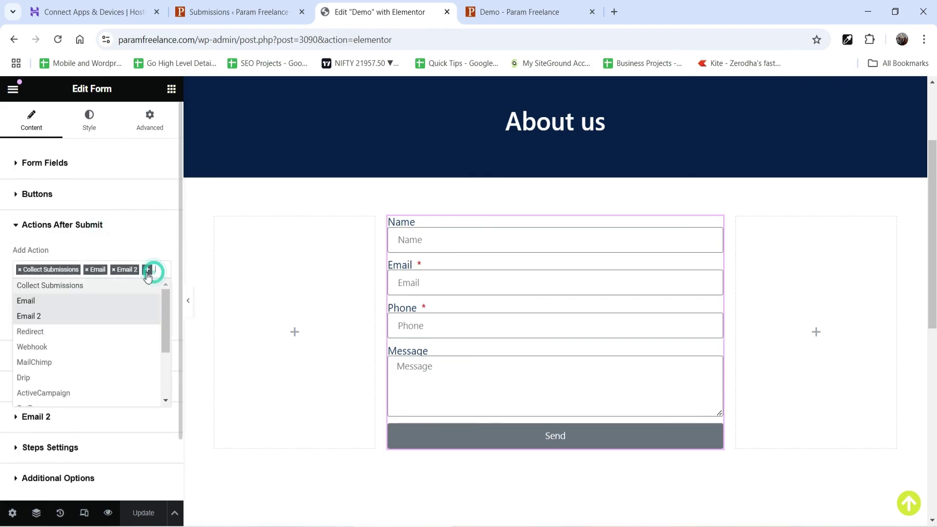
pyautogui.click(50, 338)
pyautogui.scroll(-2, 41, 336)
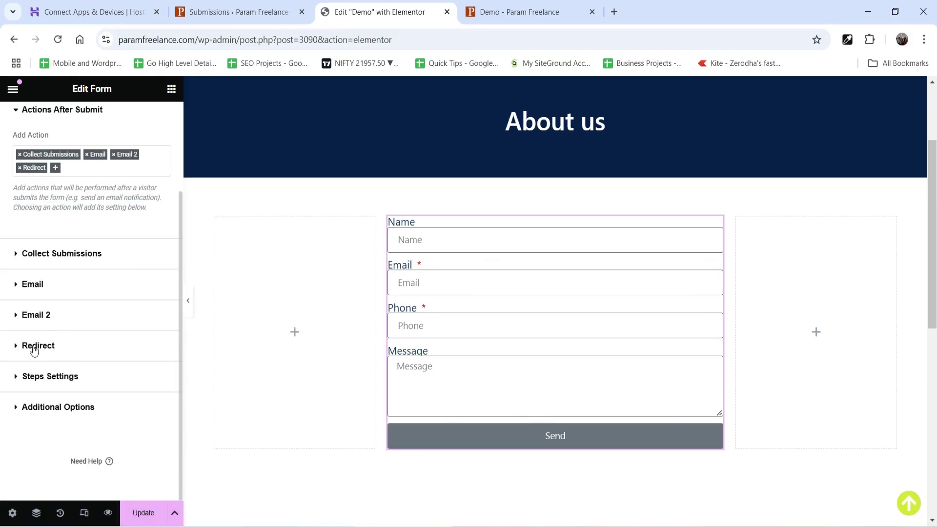
pyautogui.click(34, 348)
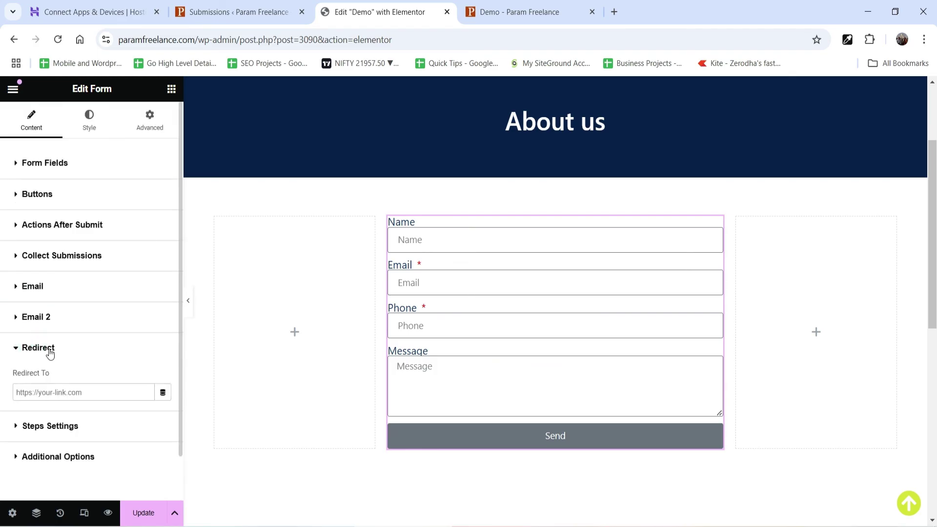
pyautogui.click(49, 349)
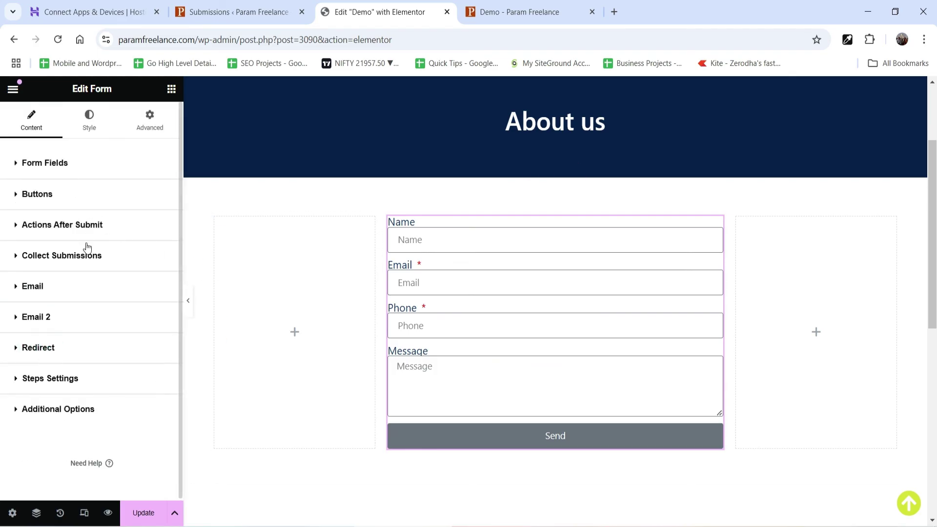
# Step: Look through the remaining actions available under Actions After Submit, down to Popup
pyautogui.click(86, 229)
pyautogui.click(77, 281)
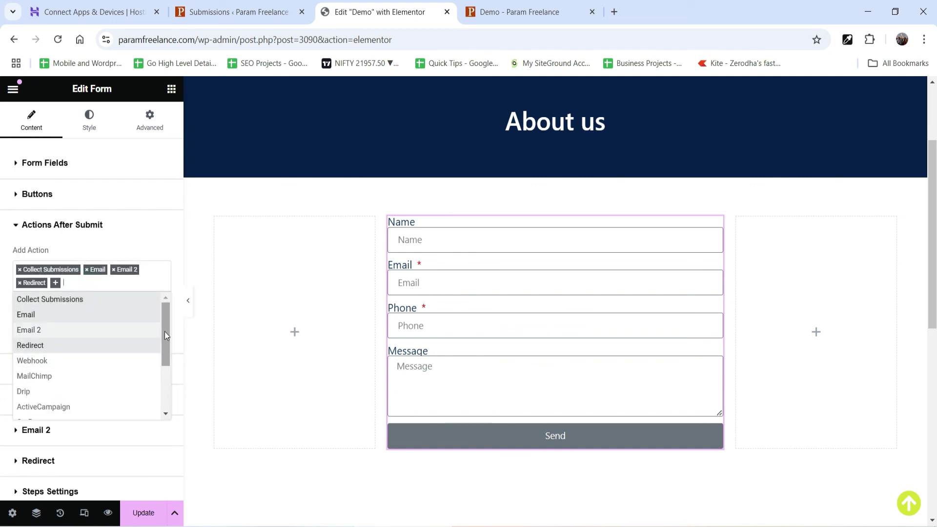
pyautogui.scroll(-2, 83, 337)
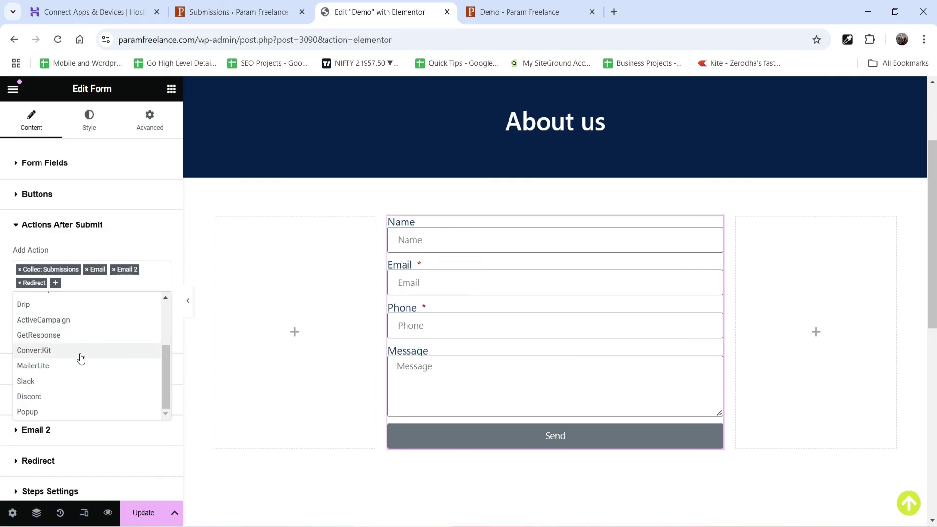